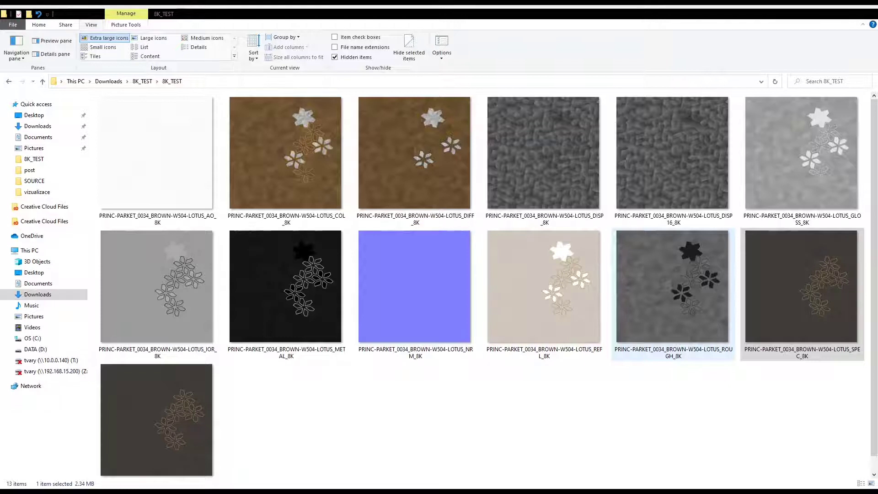
Look through the parquet texture maps in the 8K_TEST folder, including AO, DIFF, displacement, GLOSS, NRM and SPEC
click(191, 176)
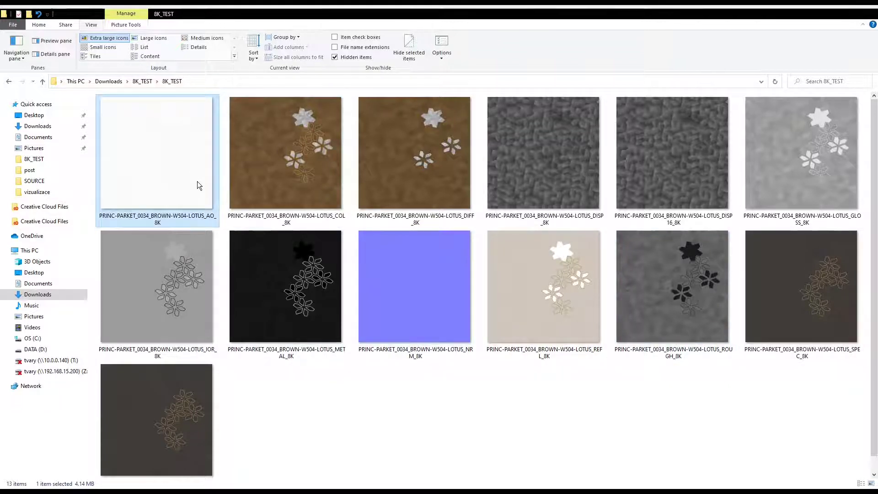
click(446, 181)
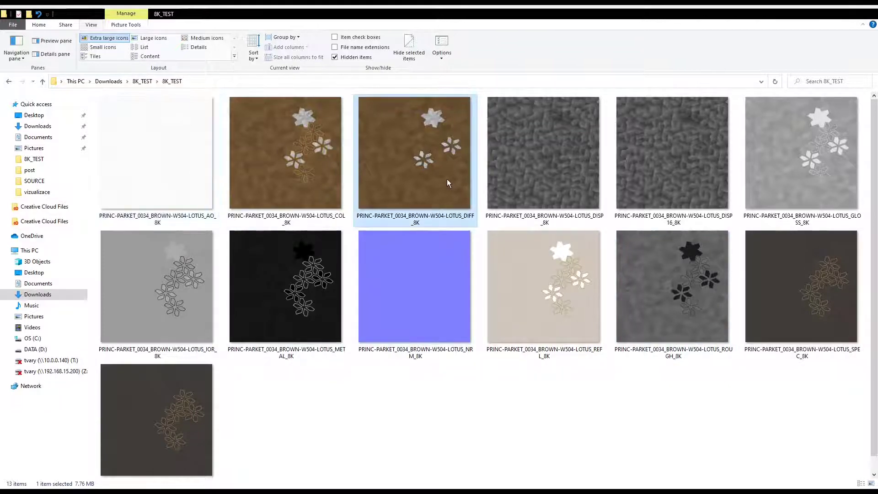
click(561, 182)
click(657, 181)
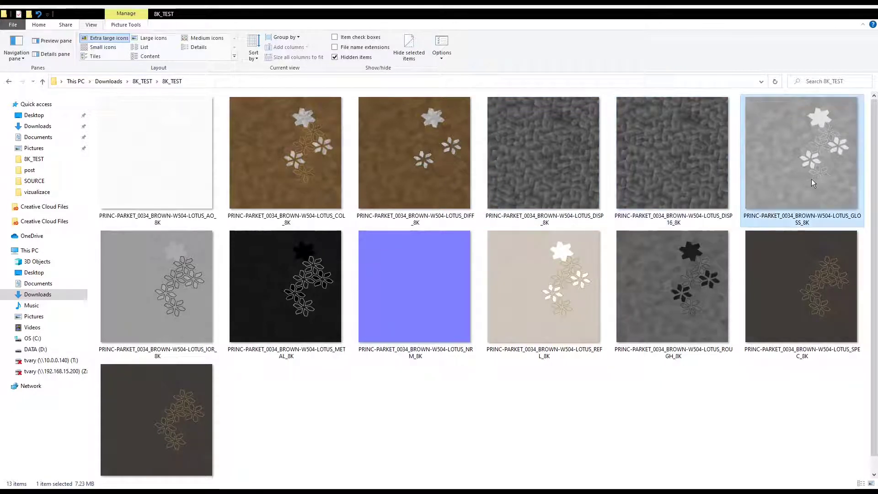
click(451, 274)
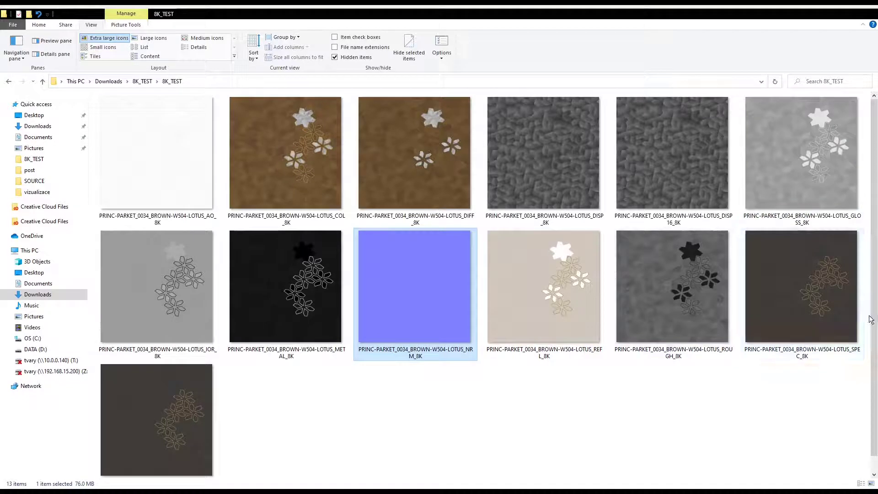
click(838, 292)
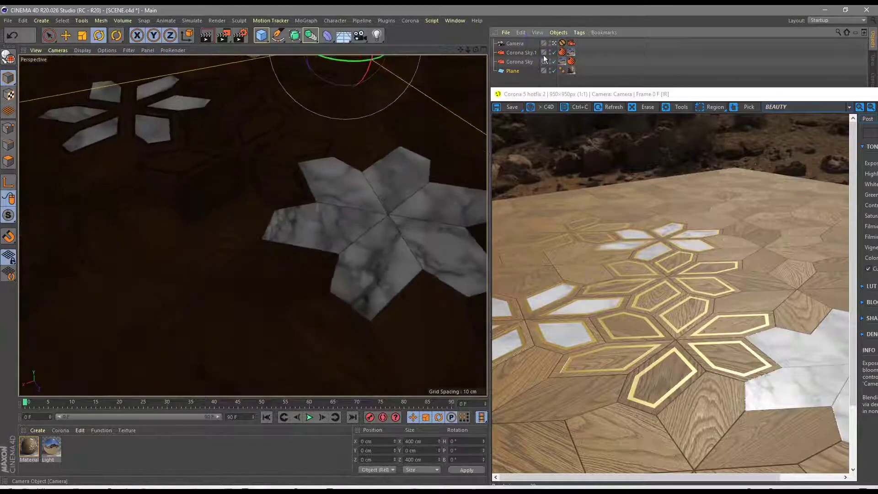
In Cinema 4D, inspect the rendered parquet floor from other angles and return to the scene's Camera view
mouse_move(364, 179)
alt+mouse_down()
mouse_move(344, 186)
mouse_move(362, 185)
mouse_move(377, 199)
mouse_move(399, 183)
mouse_move(356, 172)
mouse_move(378, 179)
alt+mouse_up()
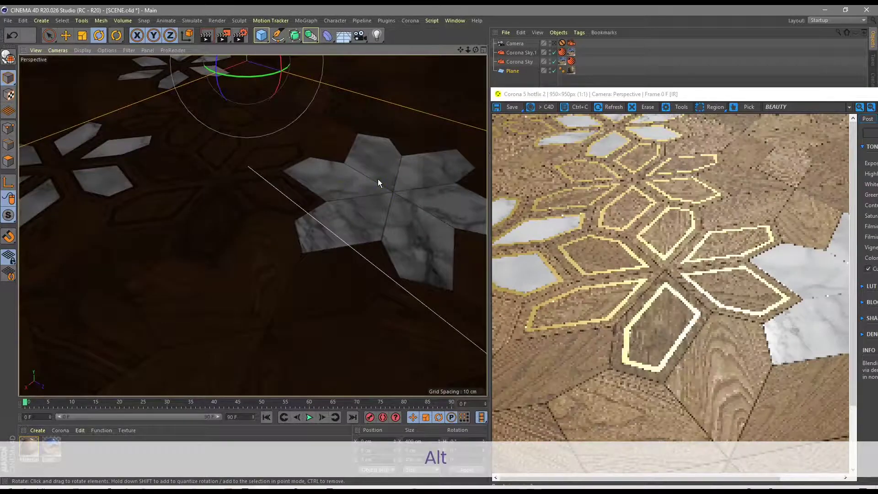
alt+drag(370, 188, 349, 204)
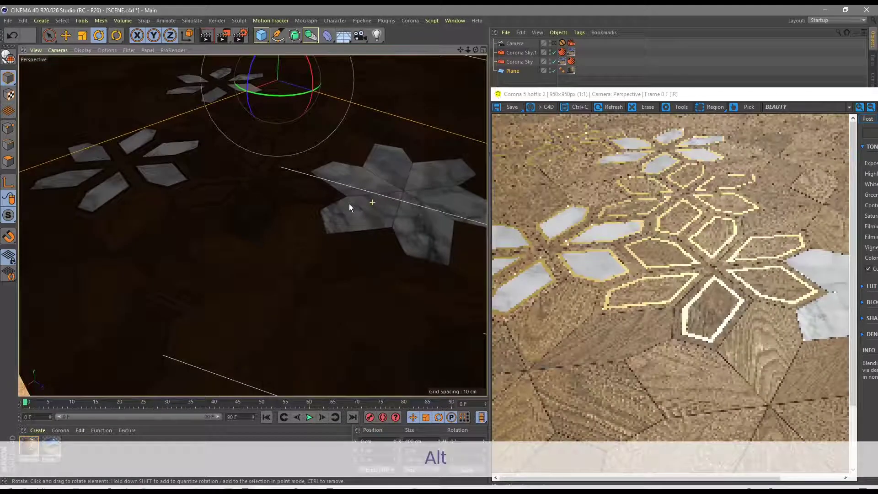
click(554, 44)
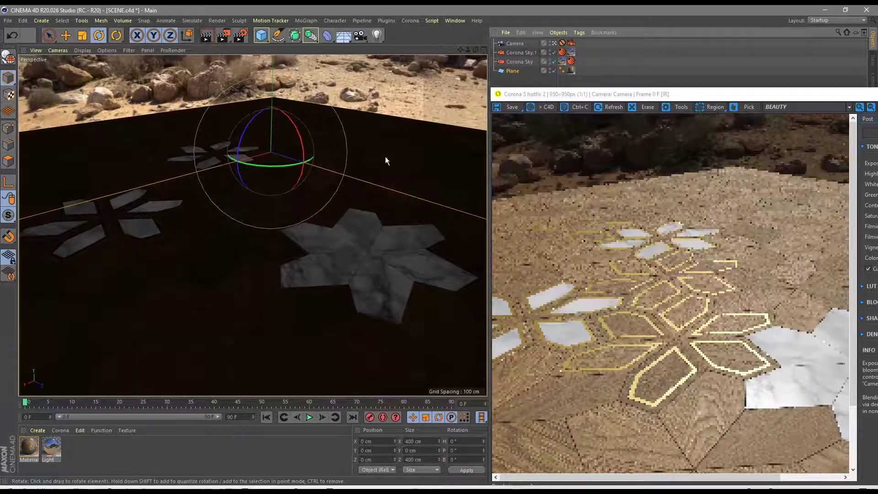
Remove the existing parquet material from the Plane object
click(29, 447)
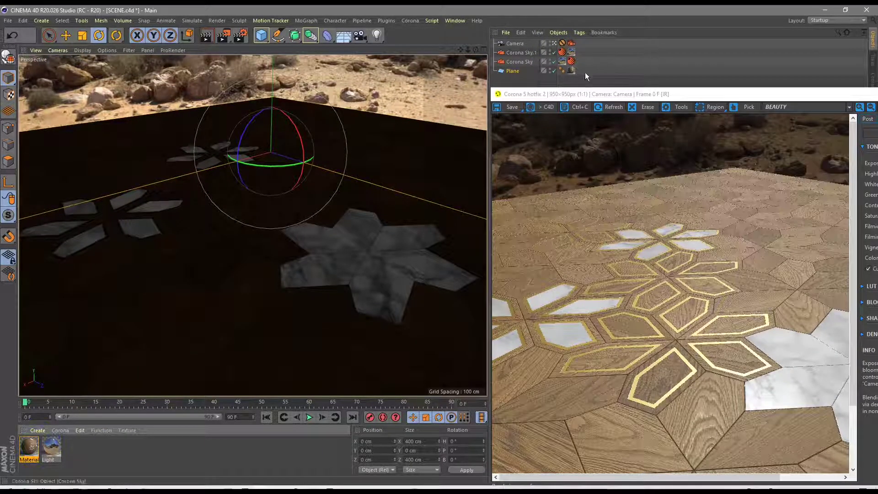
click(572, 72)
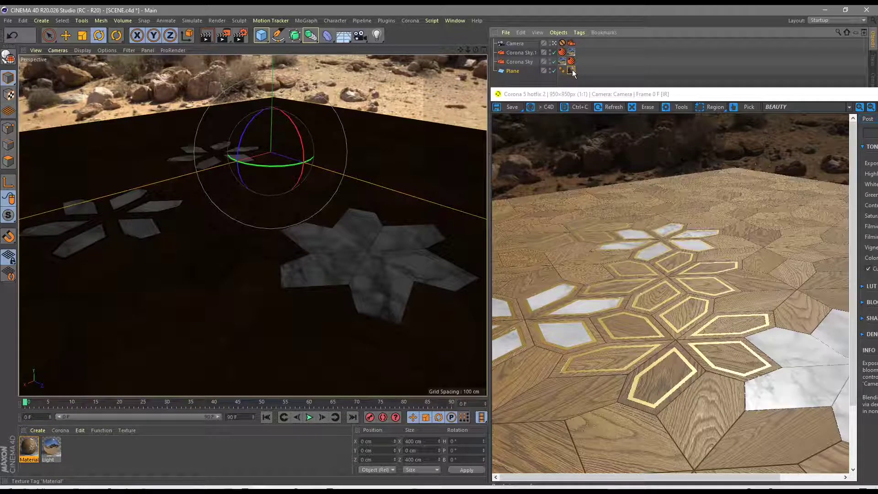
key(Delete)
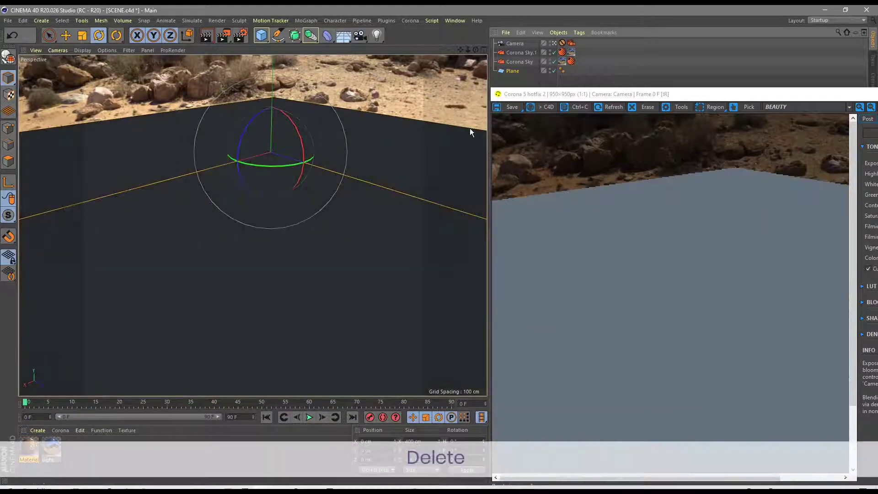
Create a new Corona material and assign it to the Plane
click(60, 430)
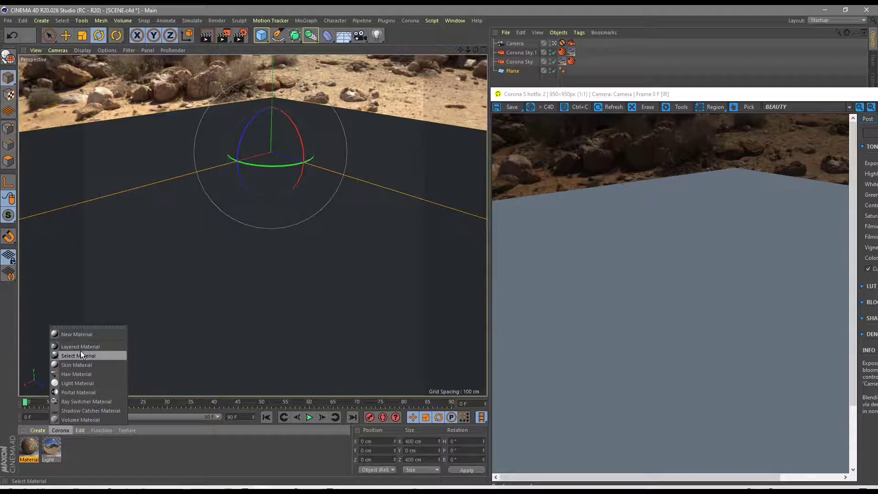
click(81, 334)
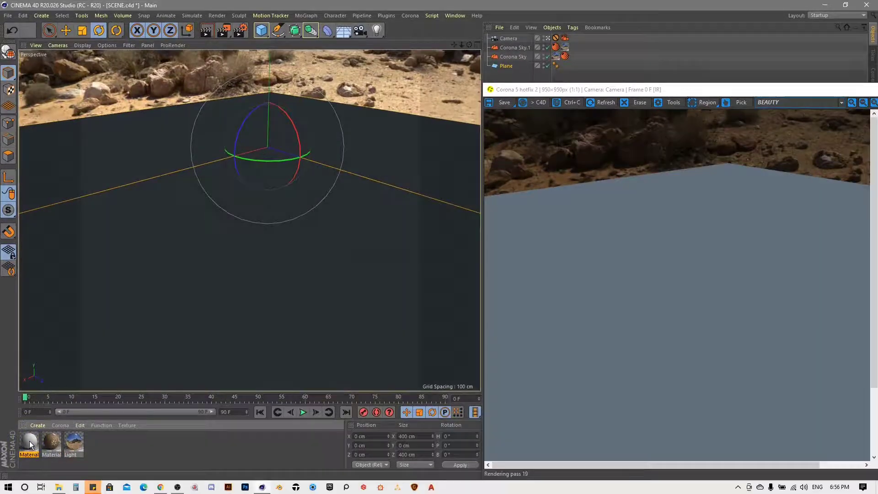
drag(28, 447, 513, 73)
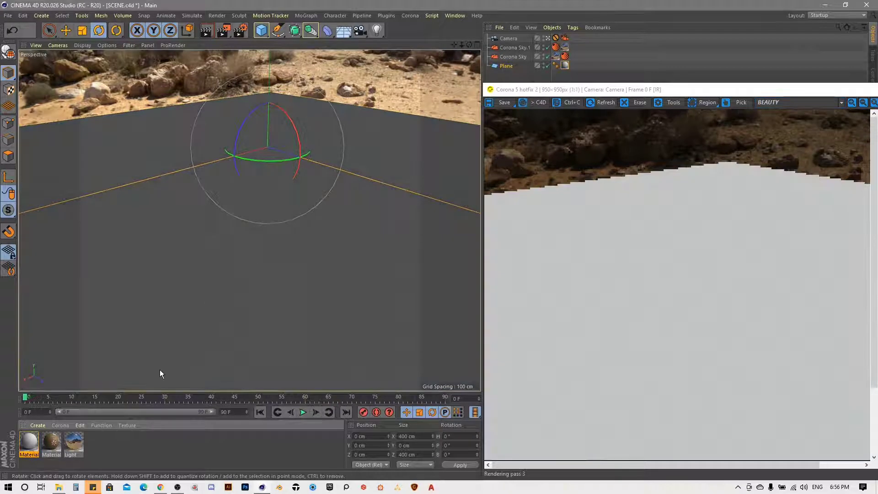
Darken the new material's diffuse color to a V value of 13% and enable its Reflection channel
double_click(26, 441)
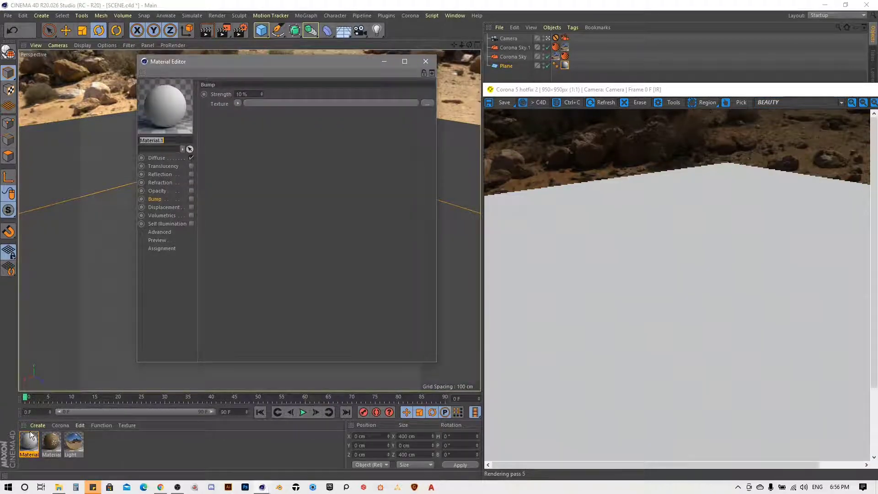
click(156, 158)
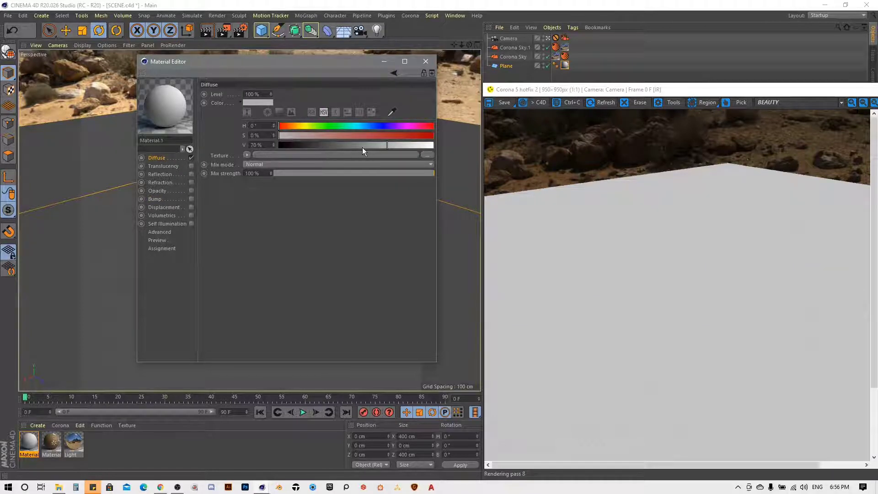
drag(385, 145, 298, 145)
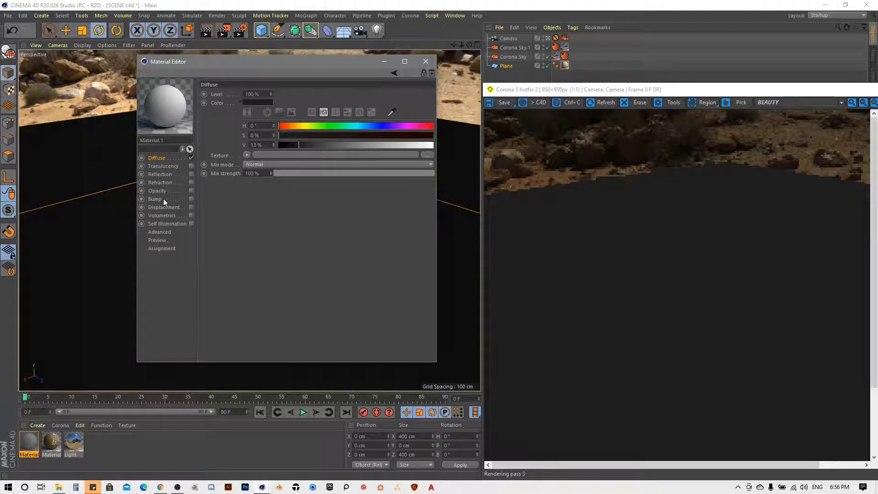
click(191, 174)
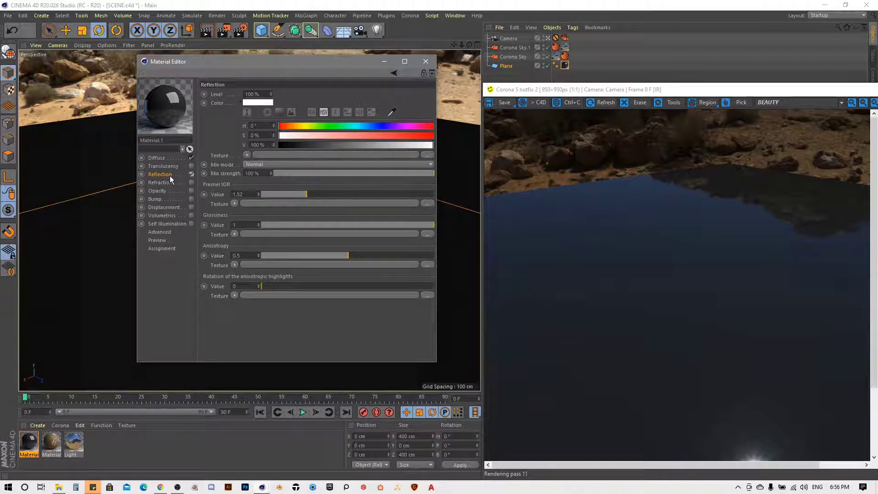
Enable the material's Displacement channel and load PRINC-PARKET_0034_BROWN-W504-LOTUS_DISP16_8K as its texture
click(191, 207)
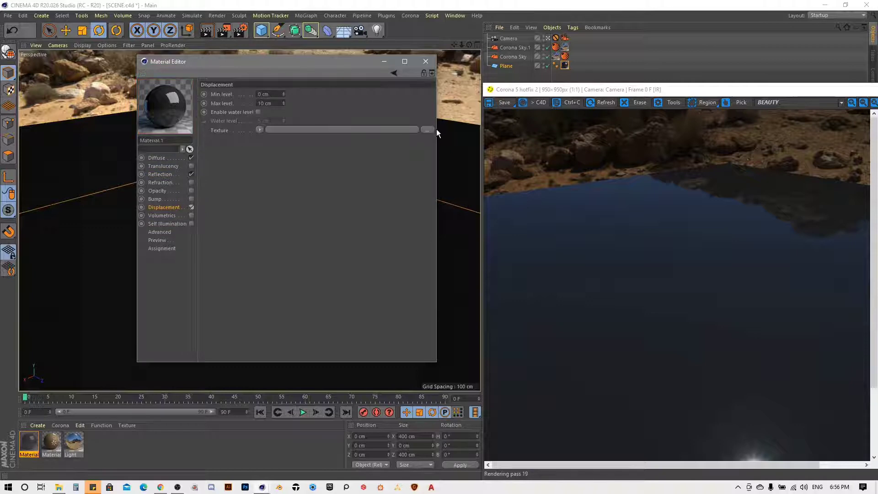
click(429, 130)
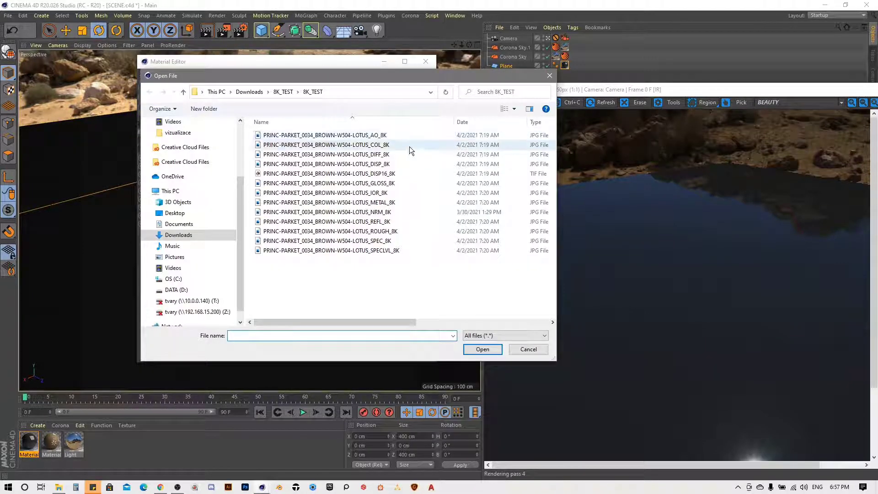
click(394, 173)
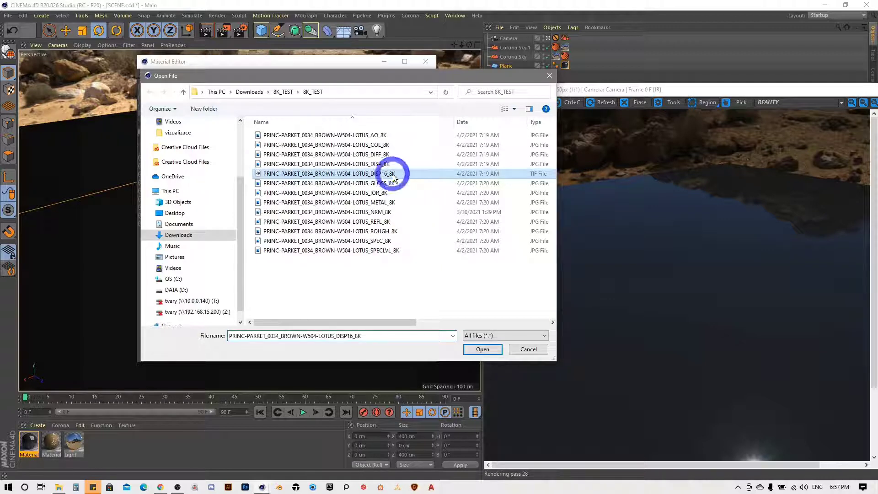
click(487, 352)
click(490, 273)
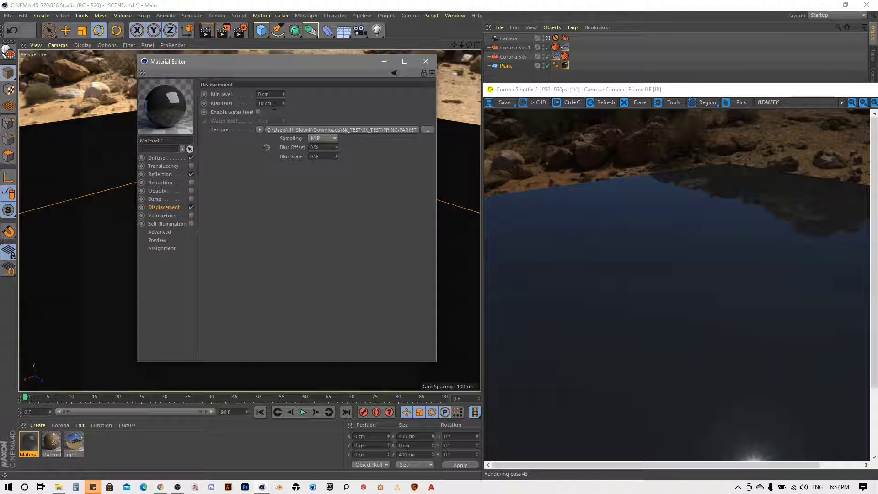
Restart Corona's interactive render to apply the displacement to the floor
drag(606, 86, 474, 73)
click(801, 87)
click(833, 87)
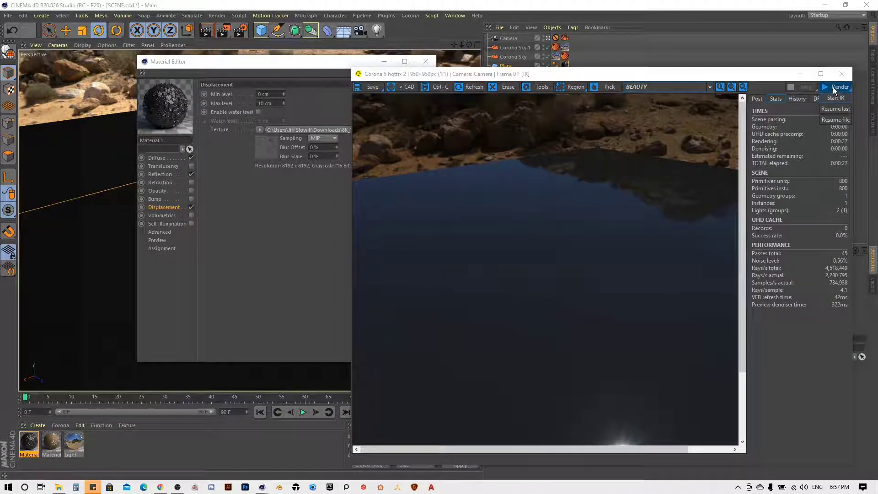
click(833, 99)
drag(615, 72, 708, 69)
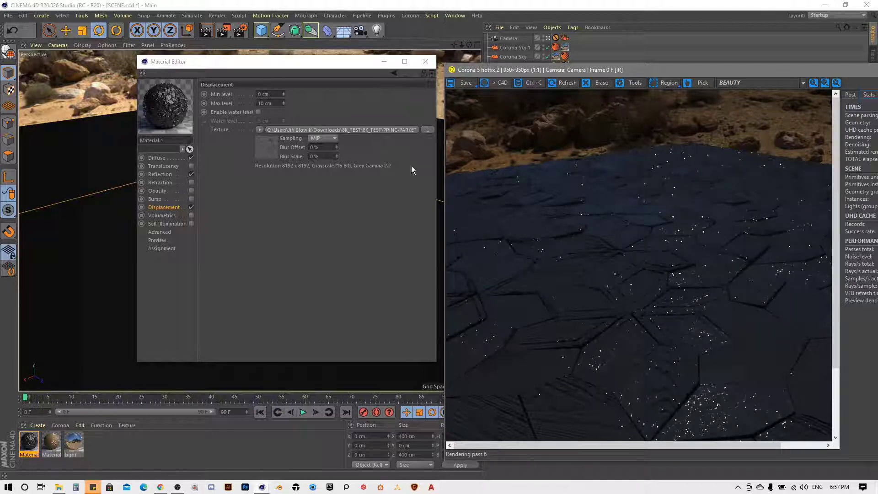
Set the displacement's Max level to 0.5 cm and restart the interactive render
click(269, 103)
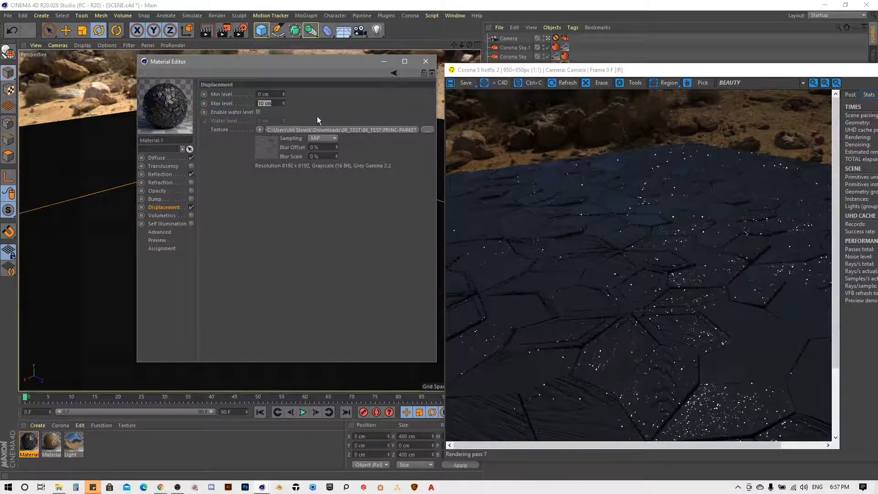
text(0.5)
key(Return)
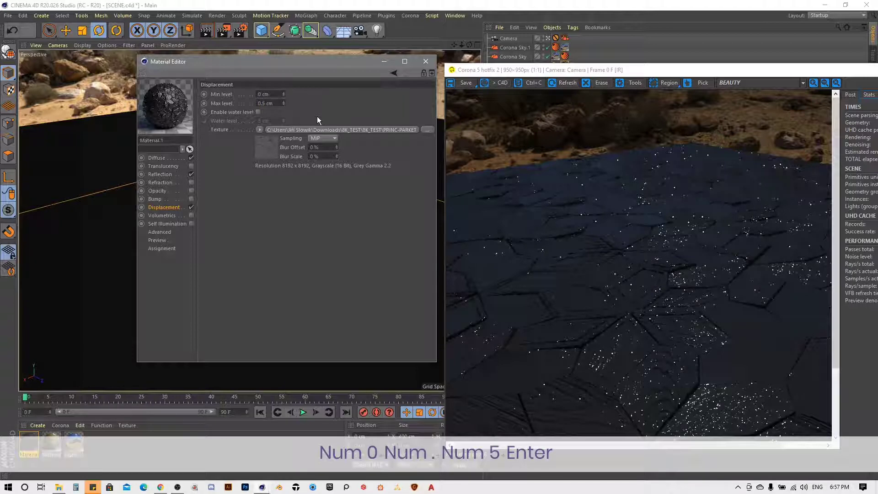
drag(562, 72, 492, 75)
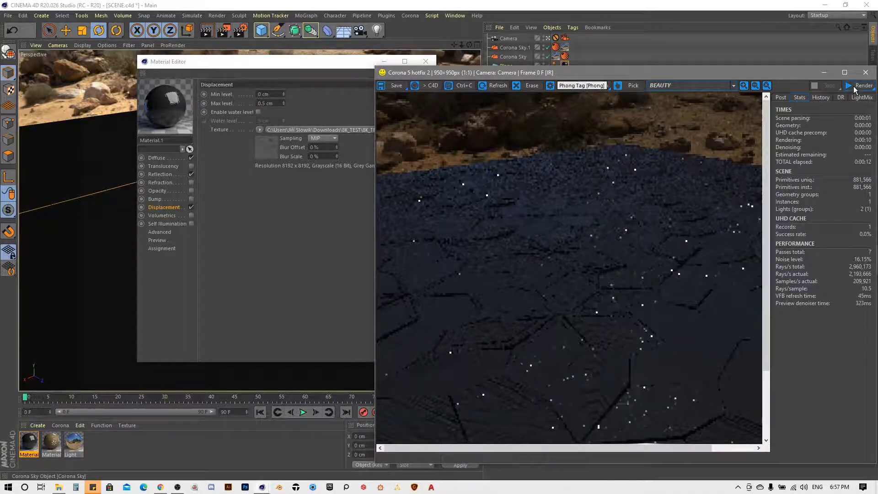
click(856, 87)
mouse_move(731, 78)
mouse_down()
mouse_move(707, 67)
mouse_move(723, 67)
mouse_up()
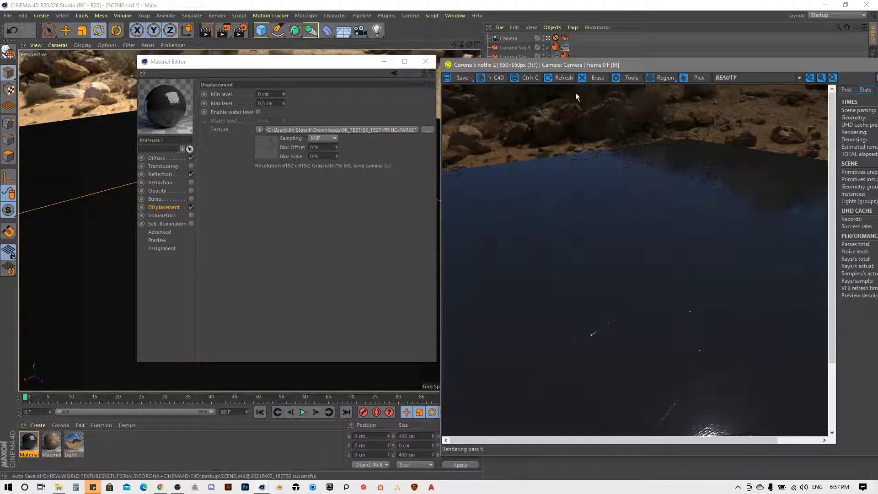
drag(599, 69, 569, 65)
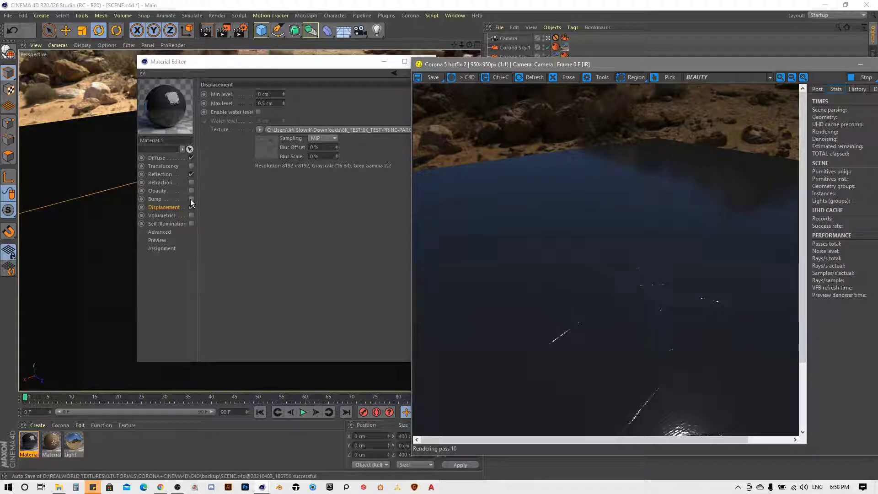
Enable the Bump channel, set its strength to 100%, and use a Corona Normal shader as its texture
click(191, 199)
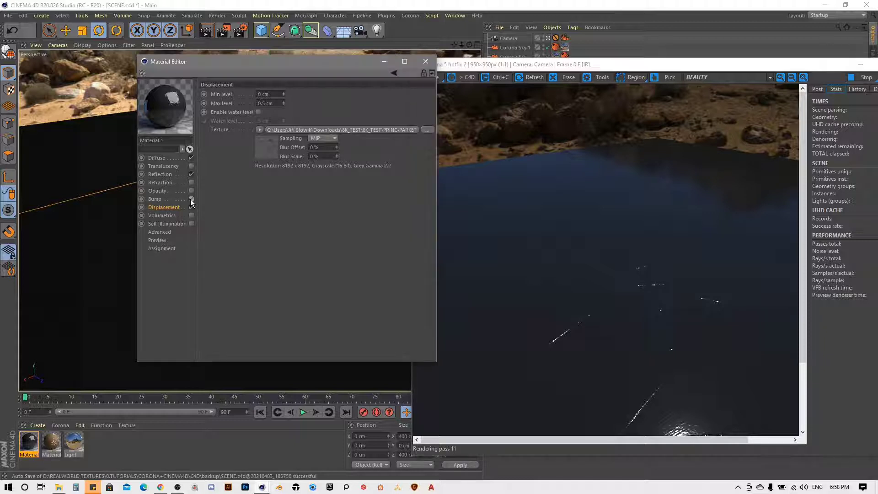
click(239, 94)
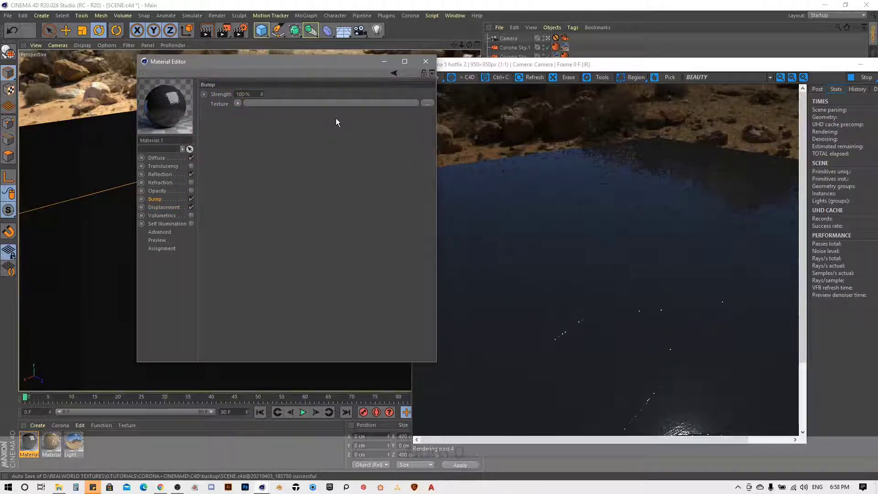
text(0)
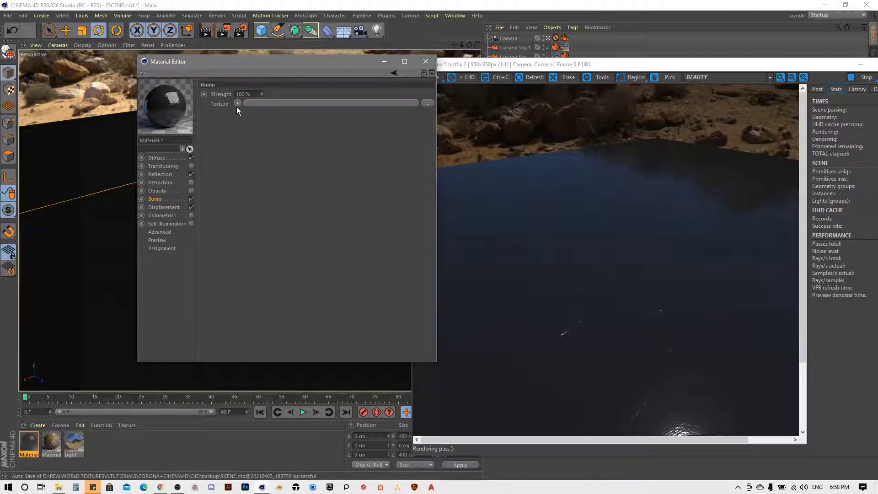
click(238, 104)
mouse_move(275, 283)
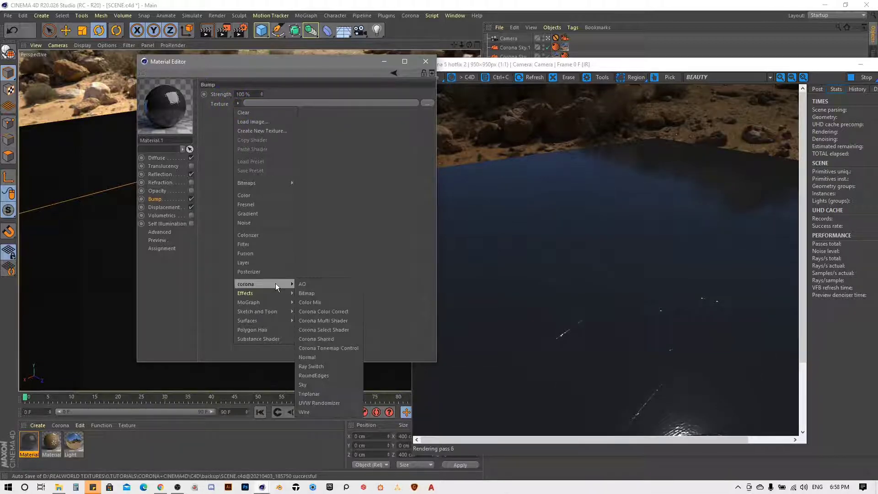
click(320, 355)
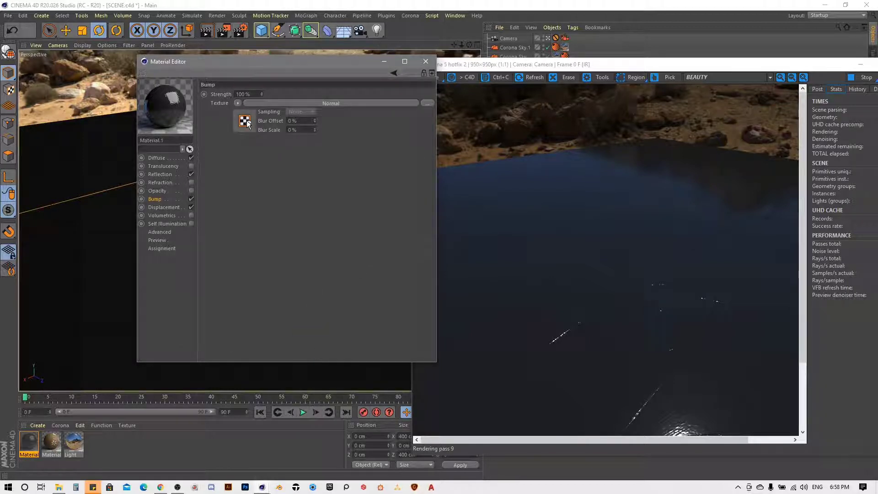
Load PRINC-PARKET_0034_BROWN-W504-LOTUS_NRM_8K into the bump's Normal shader without copying it to the project, and enable Flip Y (green)
click(246, 119)
click(427, 158)
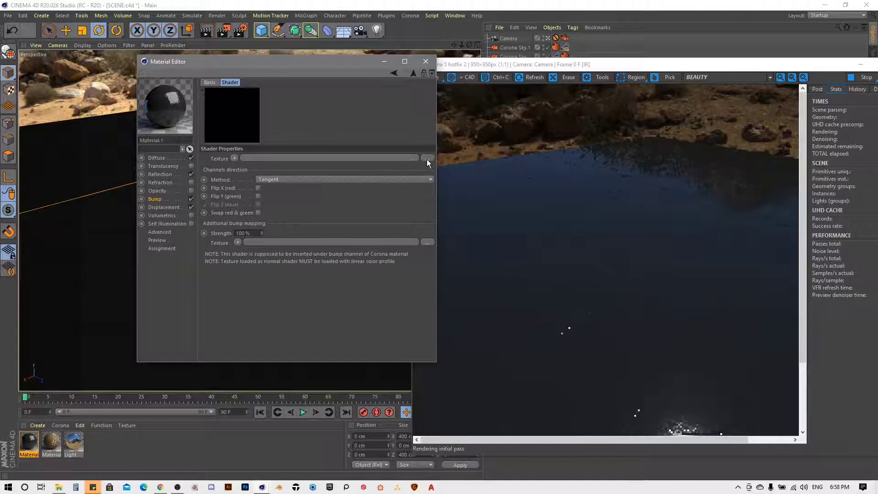
click(390, 212)
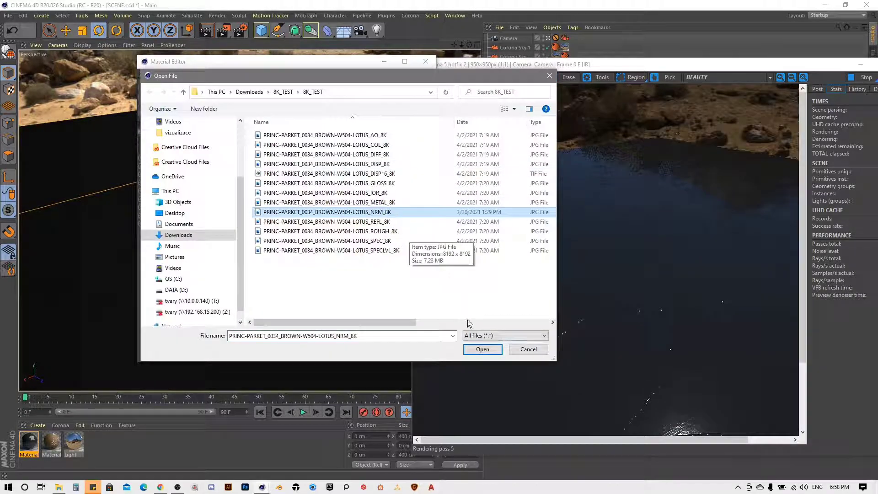
click(482, 350)
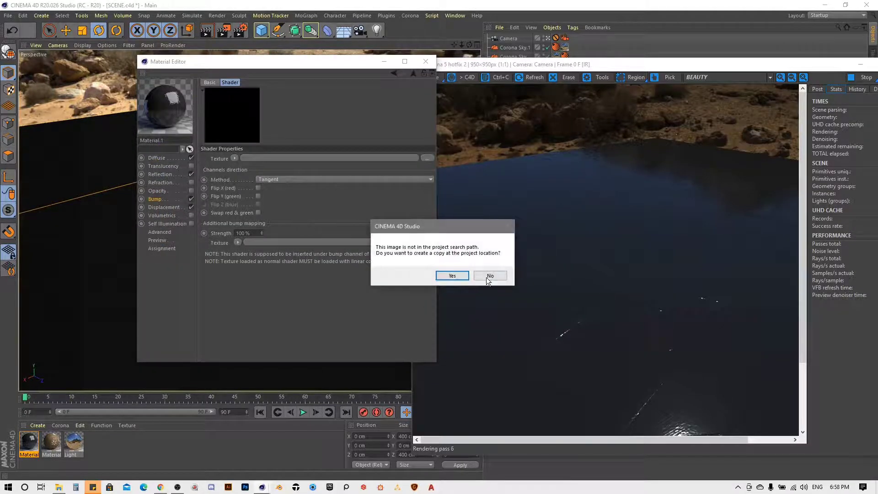
click(489, 276)
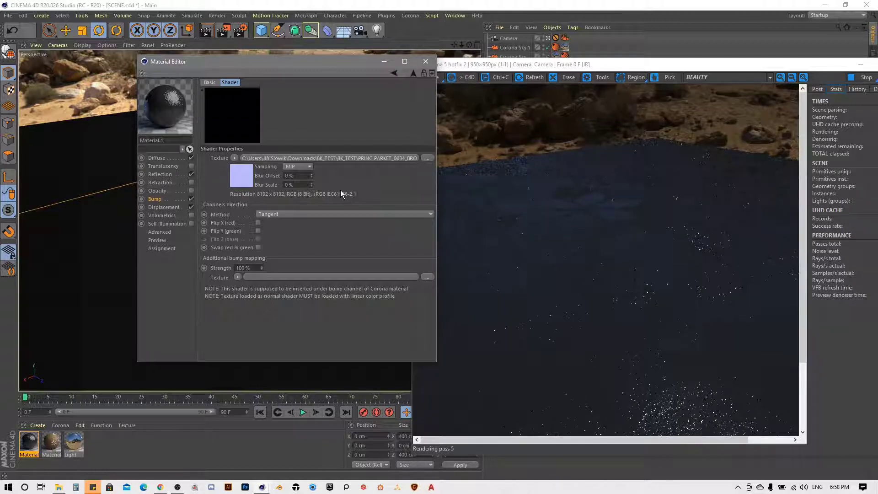
click(258, 231)
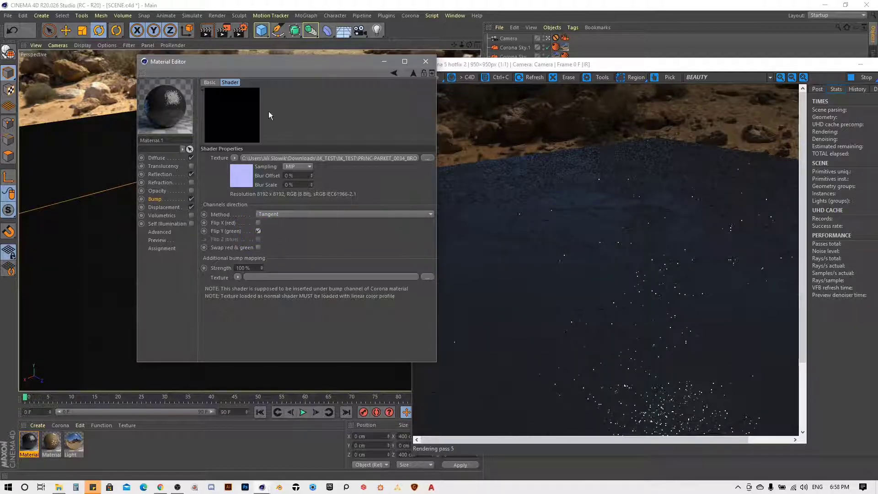
Arrange the Material Editor and the render window side by side, and review the material's Displacement and Bump settings
drag(312, 62, 269, 53)
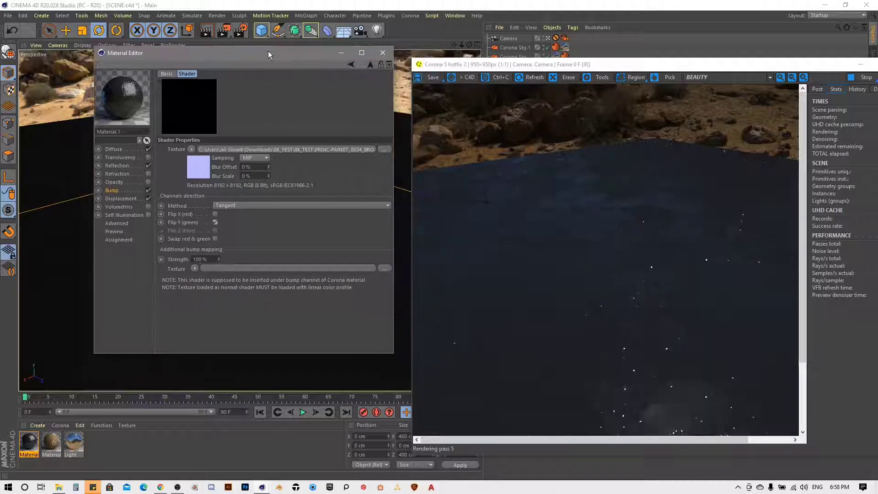
click(635, 62)
drag(635, 62, 626, 41)
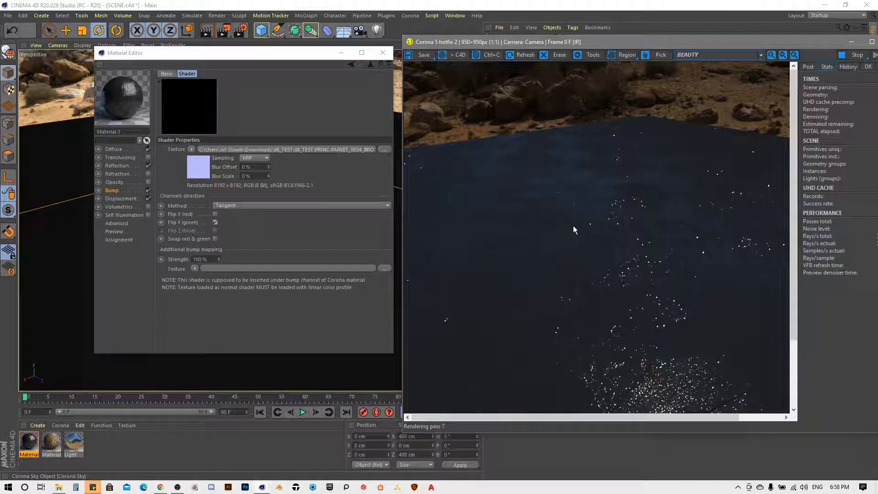
click(118, 200)
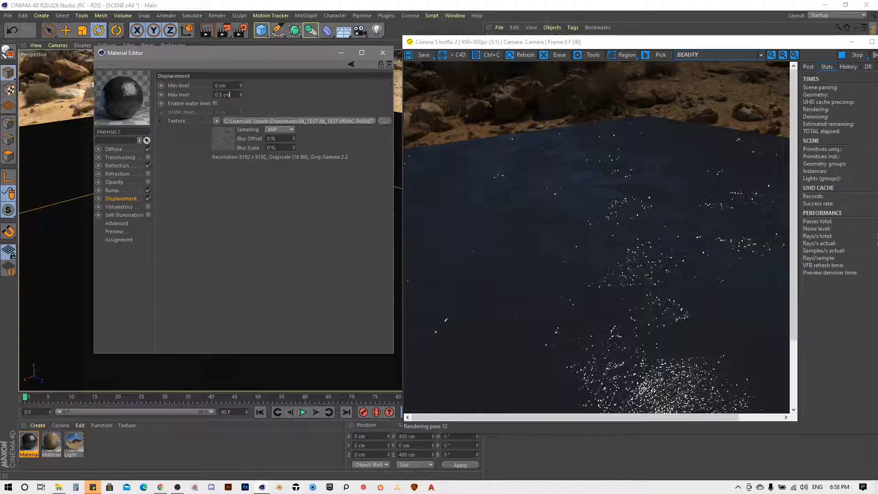
click(228, 94)
click(121, 191)
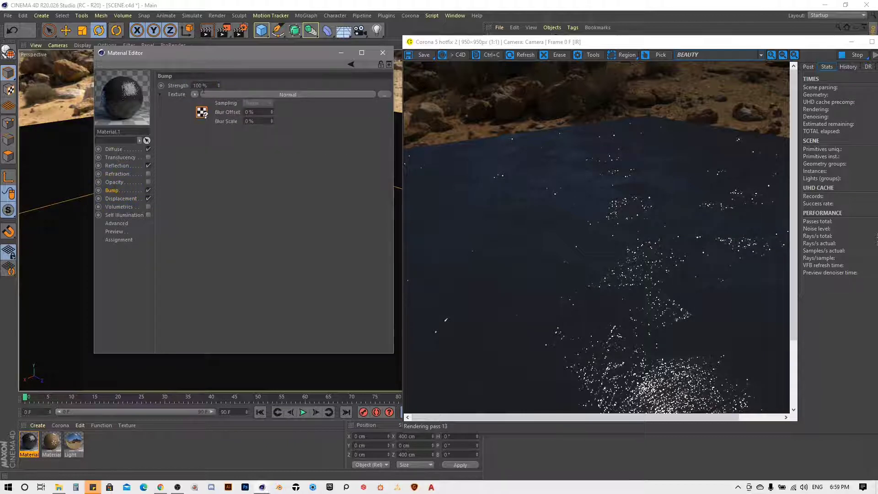
Load PRINC-PARKET_0034_BROWN-W504-LOTUS_GLOSS_8K as the reflection's Glossiness texture without copying it to the project
click(117, 166)
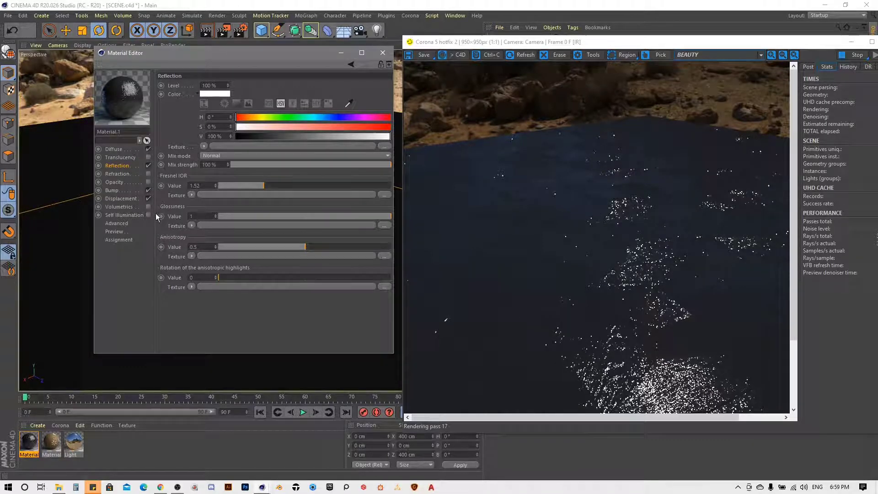
click(385, 226)
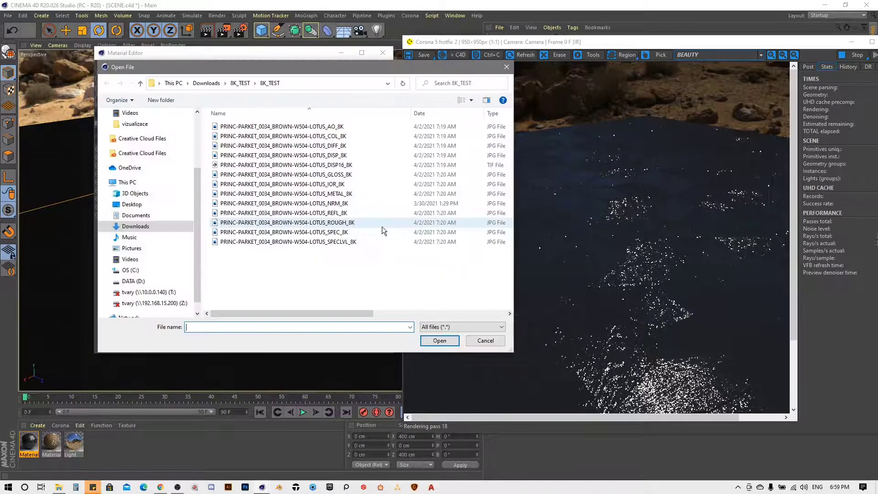
click(341, 175)
click(440, 340)
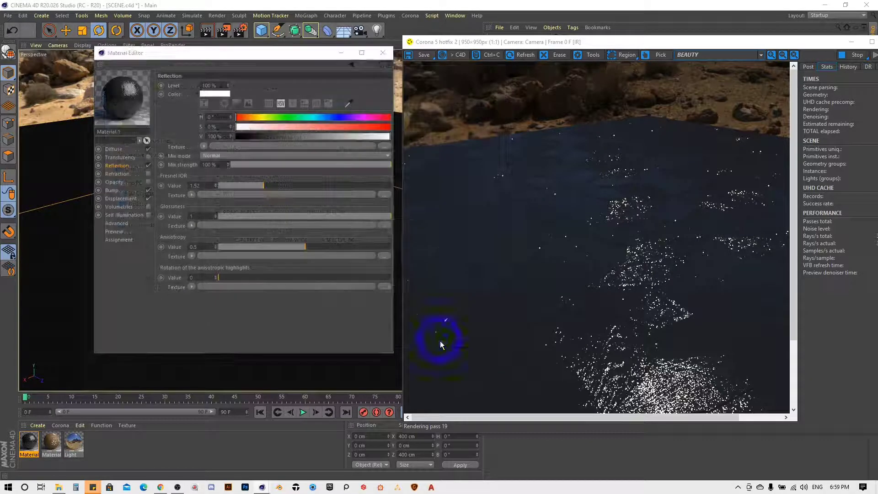
click(492, 276)
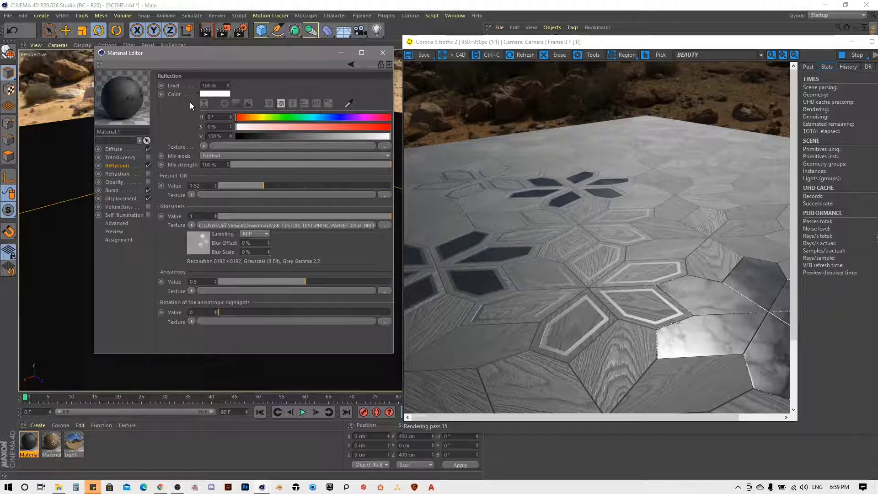
Load PRINC-PARKET_0034_BROWN-W504-LOTUS_SPECLVL_8K as the reflection color texture without copying it to the project
click(384, 146)
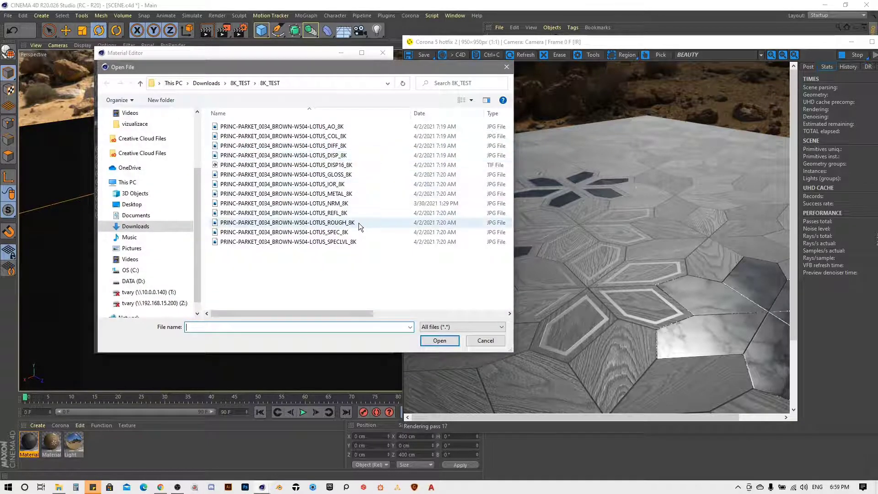
click(352, 242)
click(440, 341)
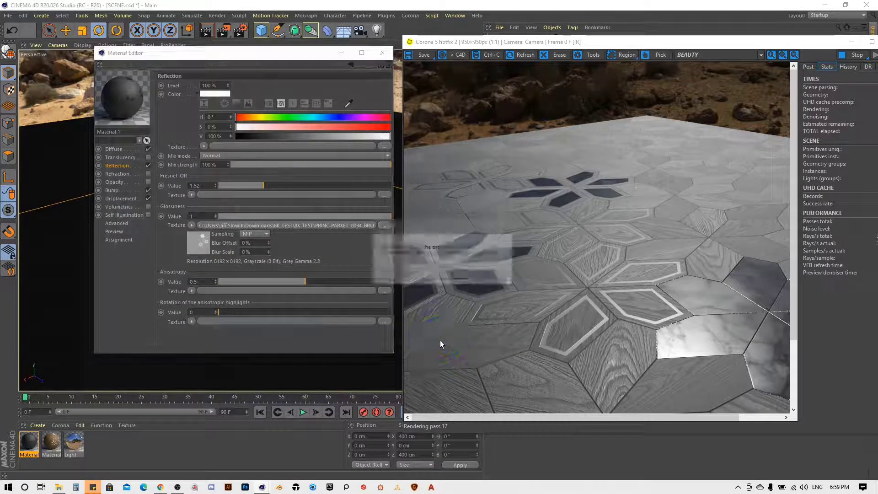
click(485, 275)
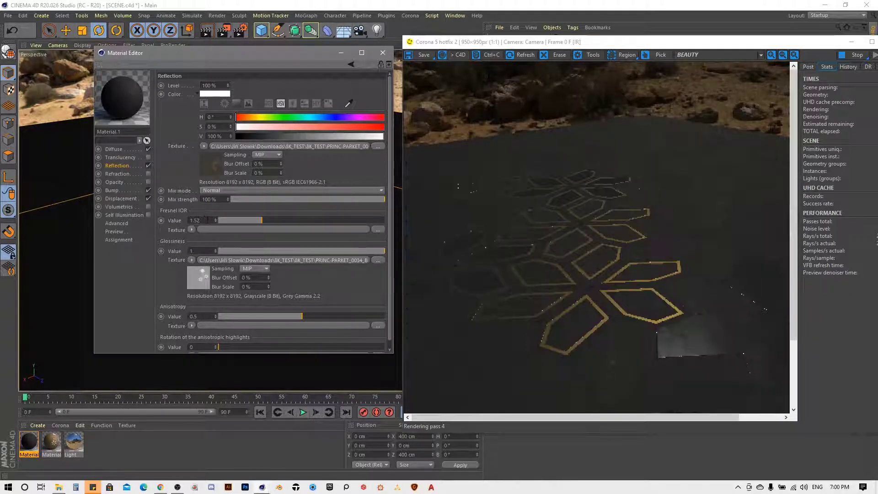
Set the reflection's Fresnel IOR value to 30
key(Return)
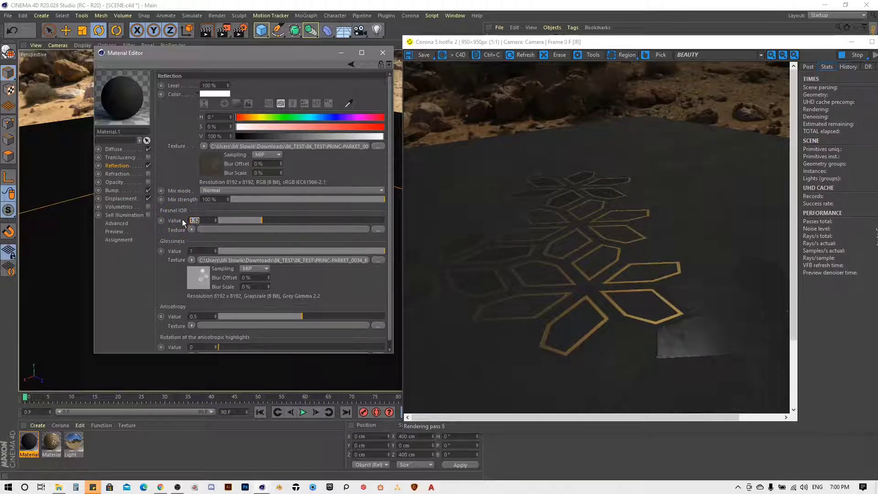
text(30)
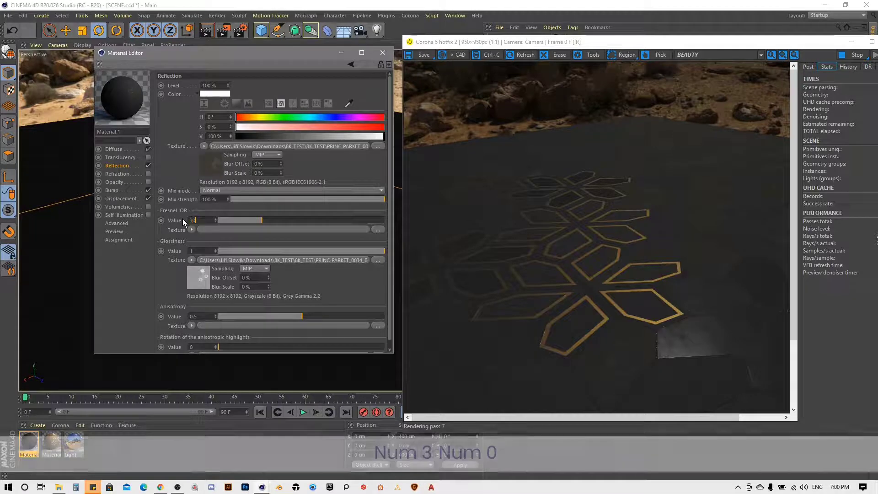
key(Return)
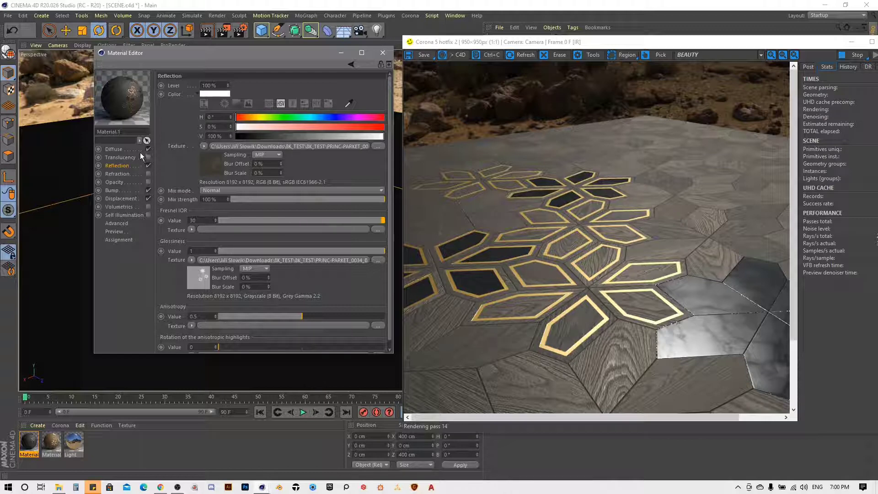
Load PRINC-PARKET_0034_BROWN-W504-LOTUS_DIFF_8K as the Diffuse channel's texture without copying it to the project
click(127, 150)
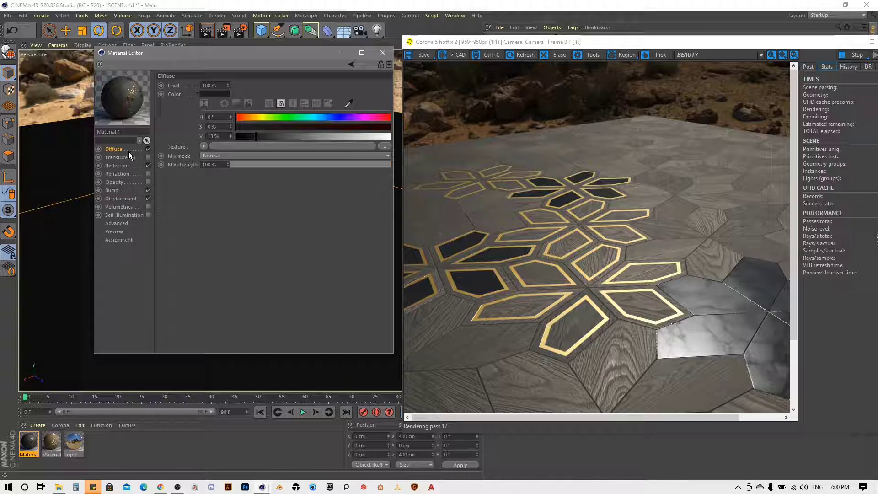
click(390, 147)
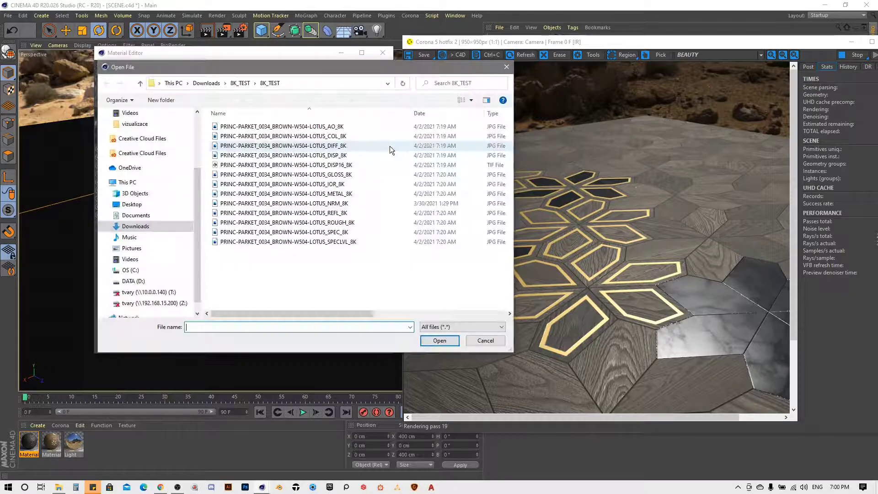
click(367, 146)
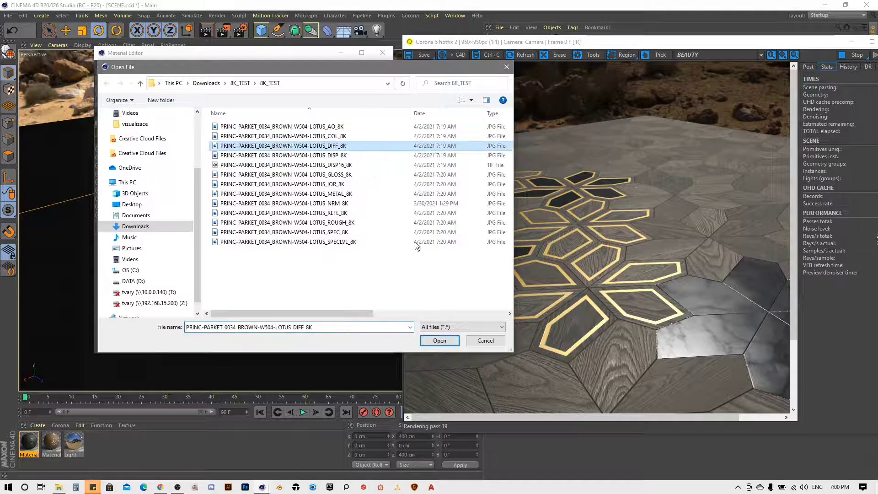
click(452, 339)
click(486, 275)
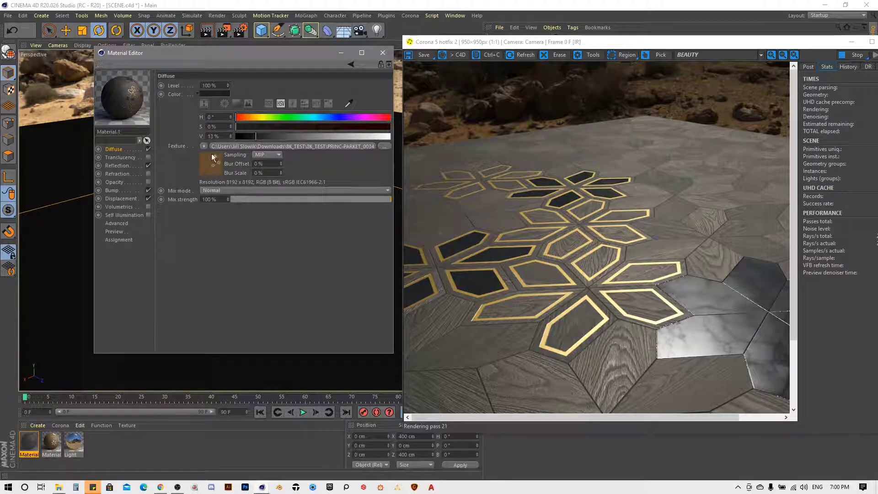
Wrap the diffuse texture in a Layer shader and open that shader's layer settings
click(204, 146)
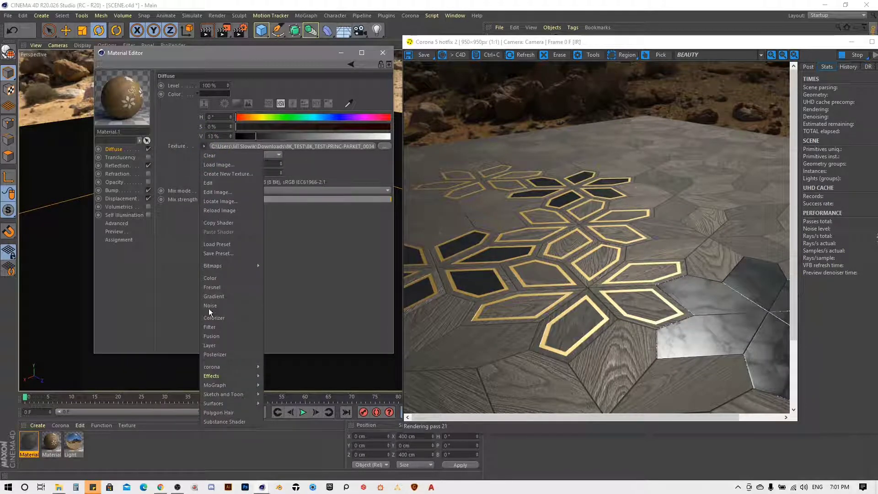
click(221, 342)
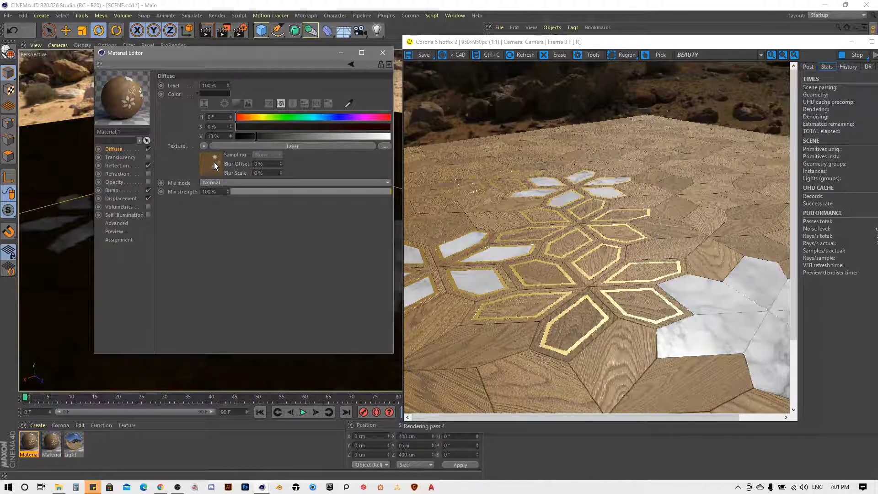
click(214, 163)
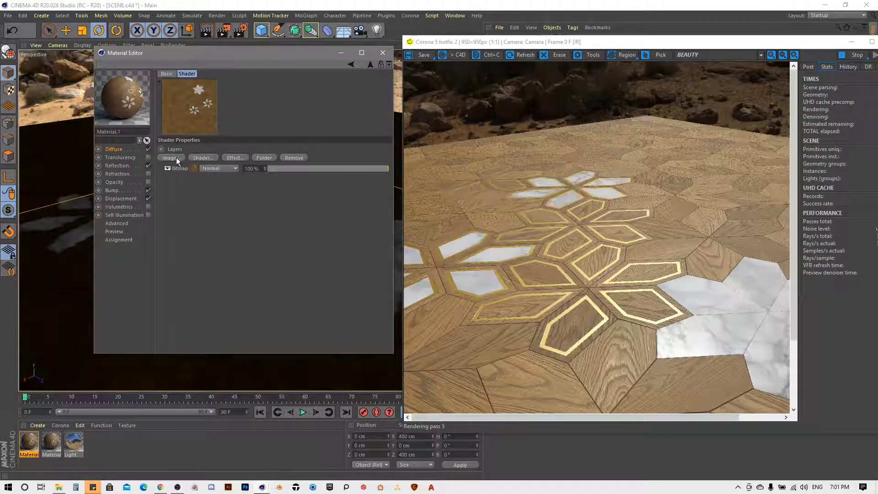
Add PRINC-PARKET_0034_BROWN-W504-LOTUS_AO_8K as an image layer above the diffuse bitmap, uncopied, and set its blend mode to Multiply
click(176, 157)
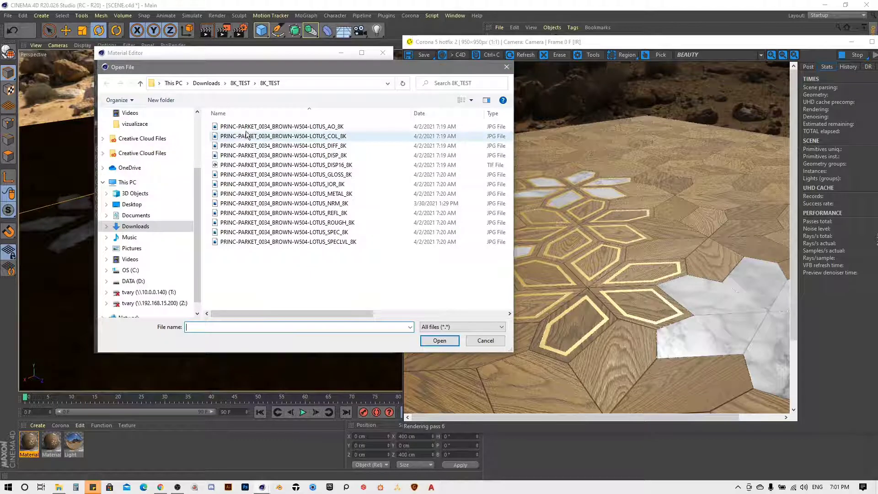
click(248, 128)
click(433, 341)
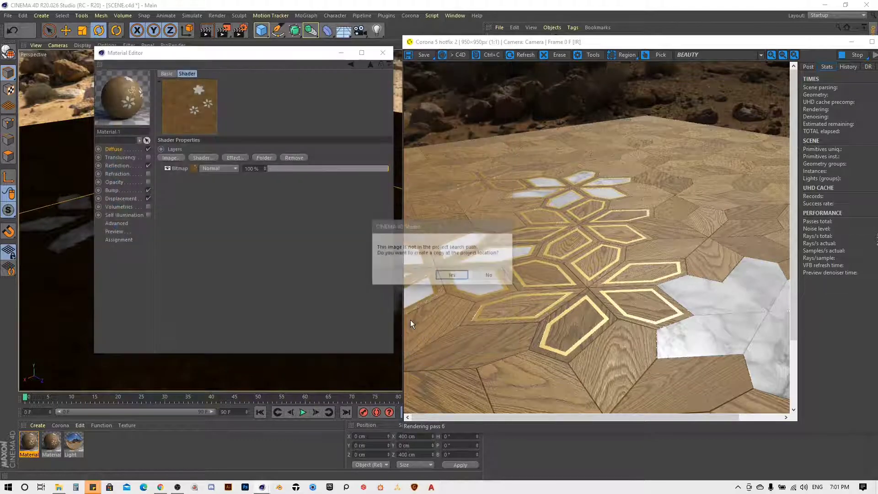
click(490, 275)
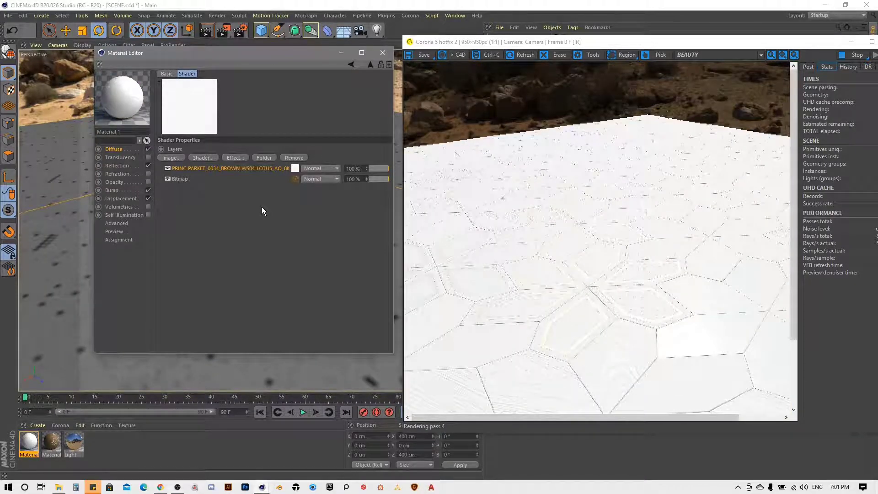
click(325, 167)
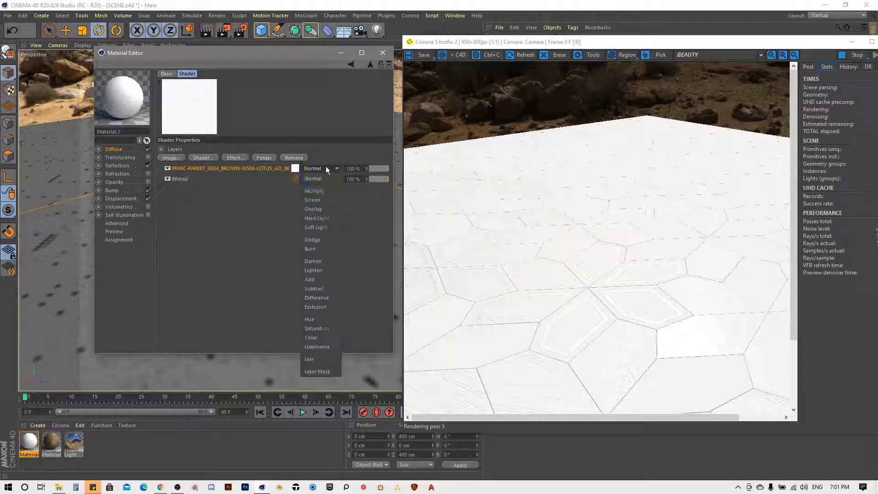
click(323, 192)
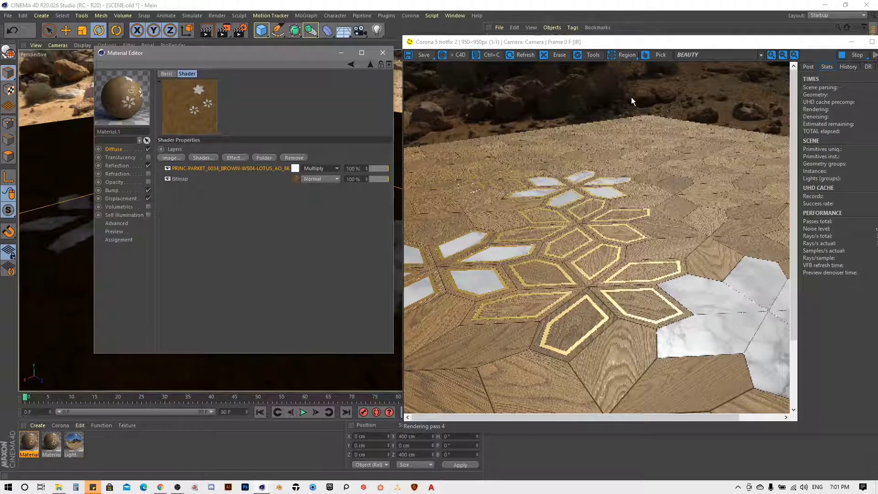
Close the Material Editor and orbit the perspective view to inspect the parquet floor in the interactive render
drag(677, 42, 695, 76)
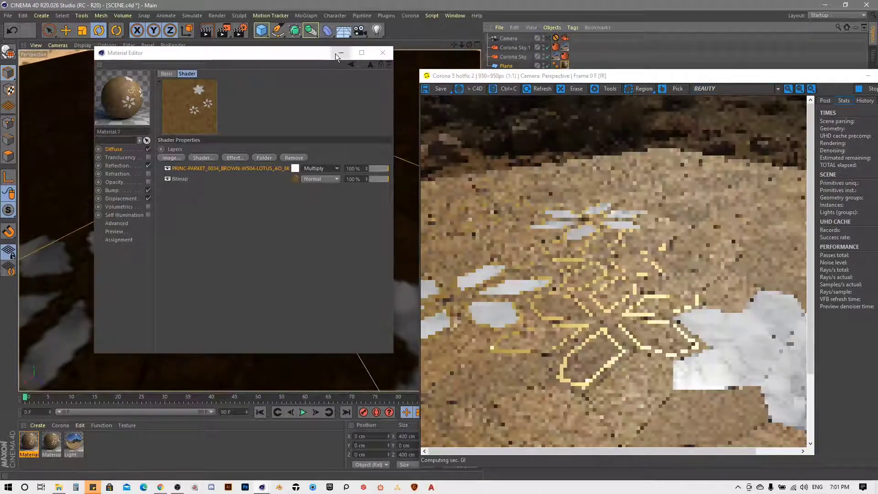
click(383, 52)
alt+drag(171, 223, 172, 189)
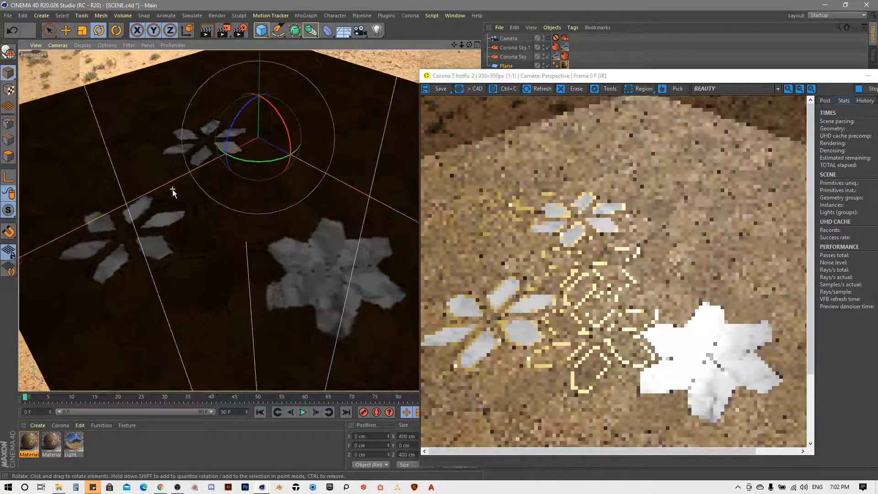
alt+drag(261, 255, 280, 281)
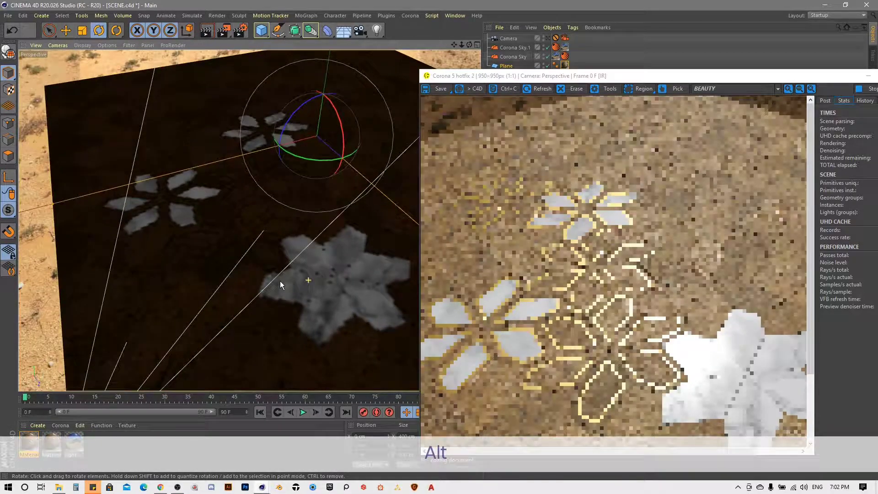
drag(651, 74, 504, 50)
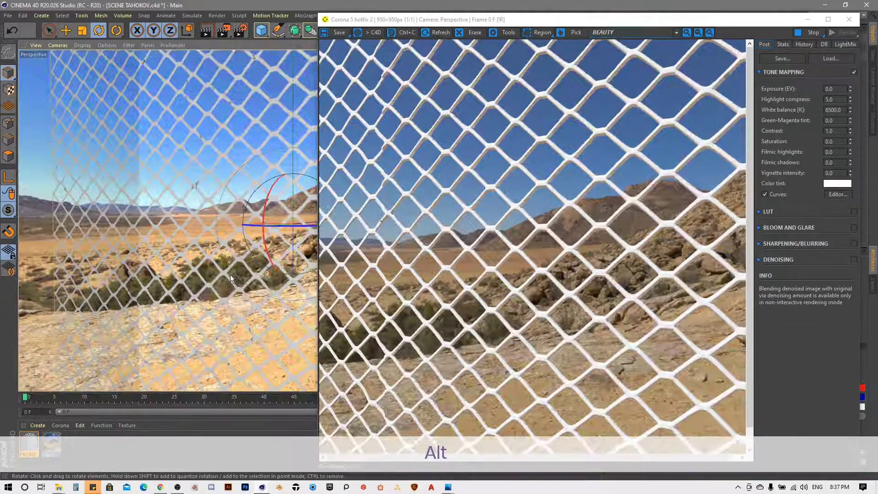
Orbit around the mesh ceiling and examine which image file the FRONT material's Opacity channel uses, without replacing it
alt+drag(229, 274, 337, 260)
double_click(29, 446)
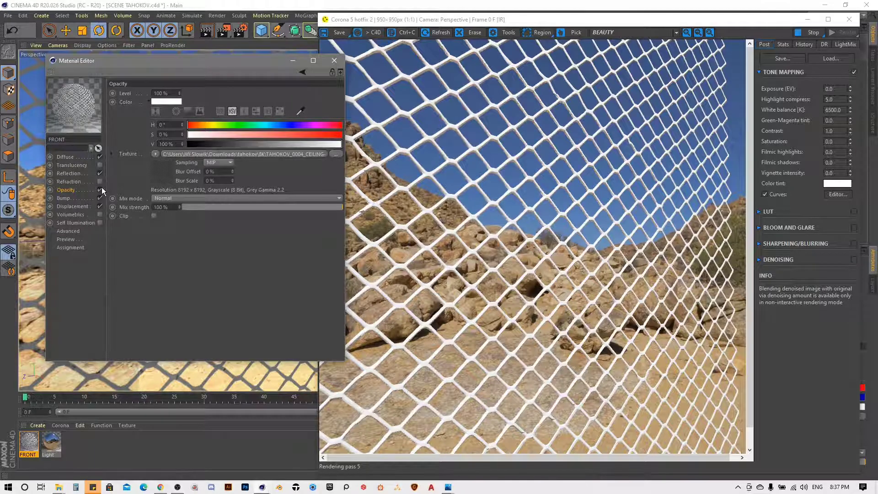
click(335, 154)
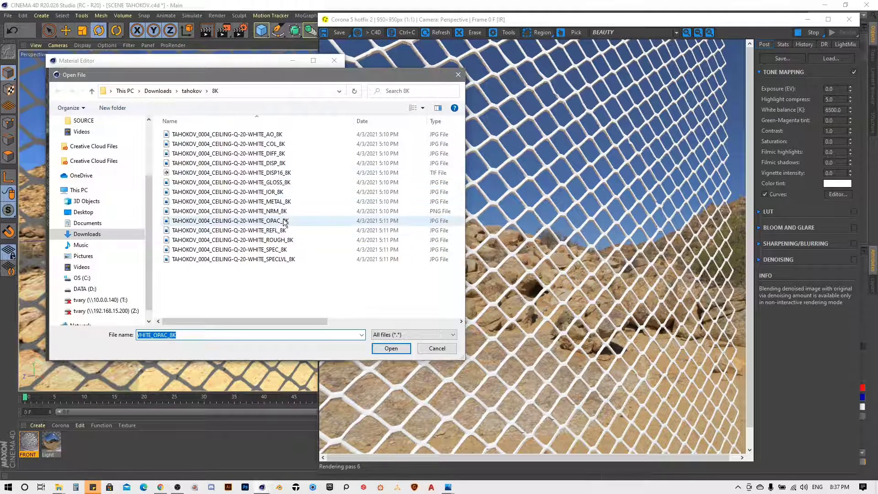
click(458, 76)
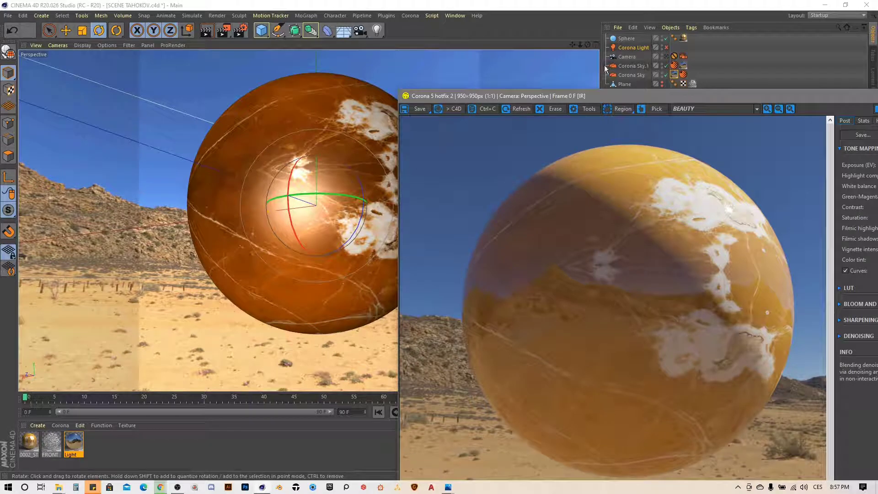
Enable the Corona Light in the onyx sphere scene and move the interactive render window clear of the object list
click(666, 48)
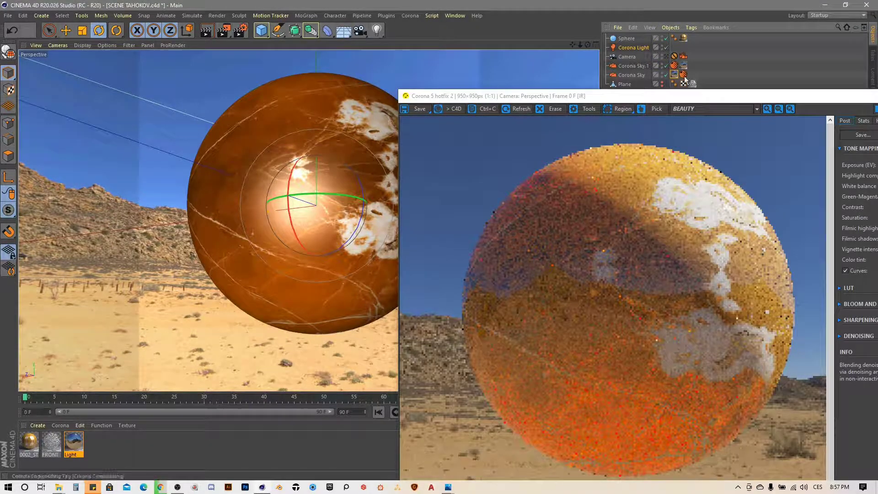
drag(696, 96, 690, 51)
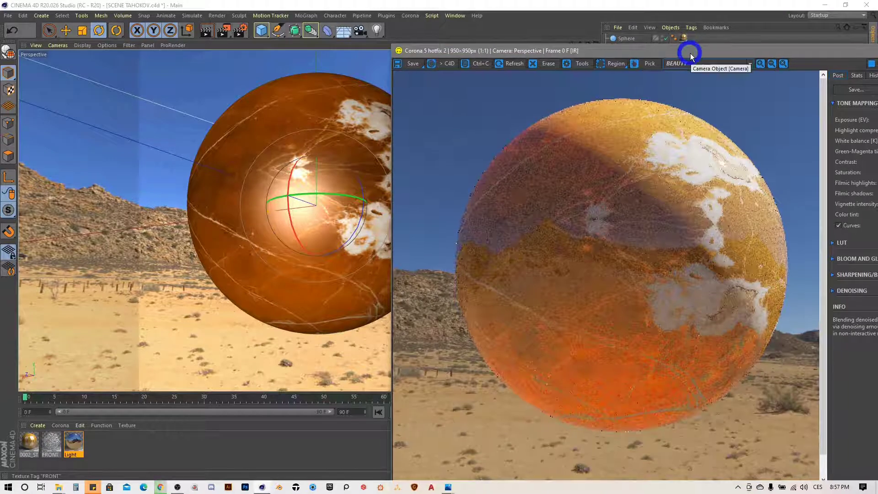
Examine the onyx honey material's Volumetrics channel, including its scattering texture file and mode options, keeping Volumetric scattering
double_click(29, 442)
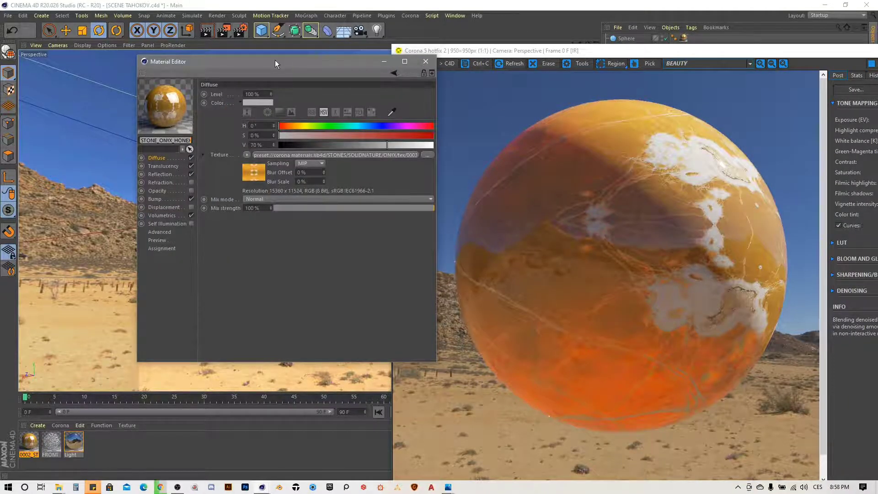
drag(275, 59, 224, 53)
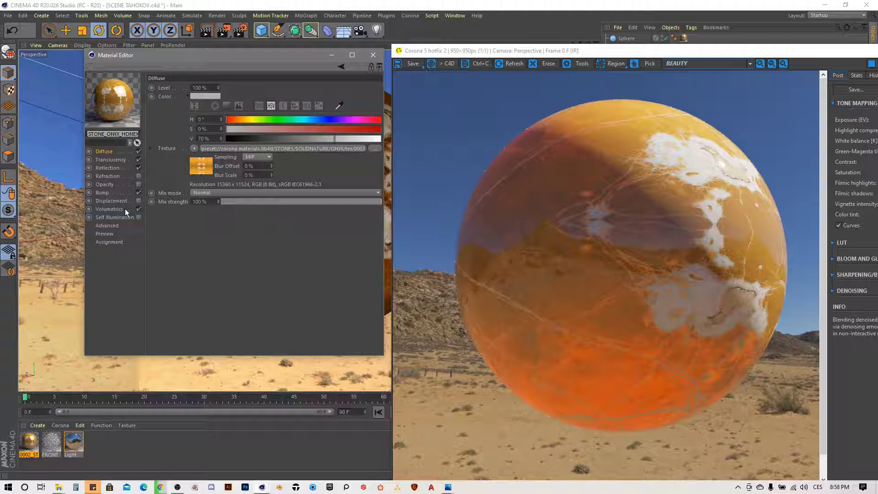
click(110, 209)
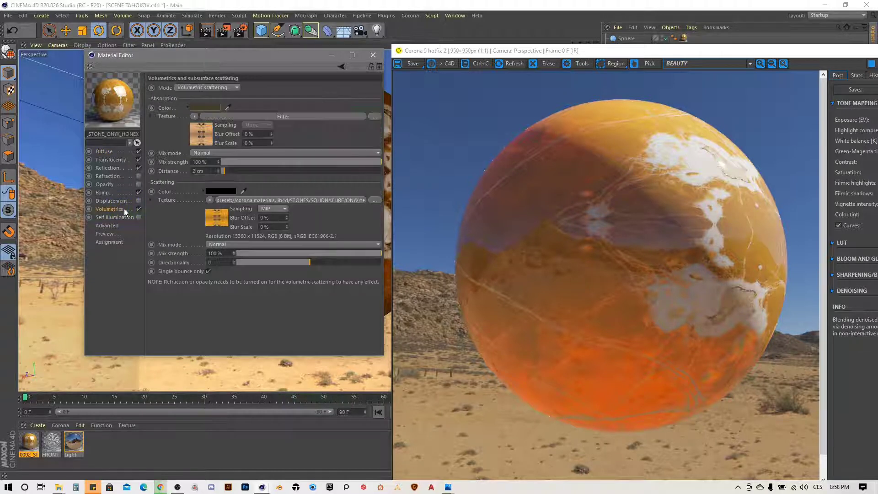
click(216, 220)
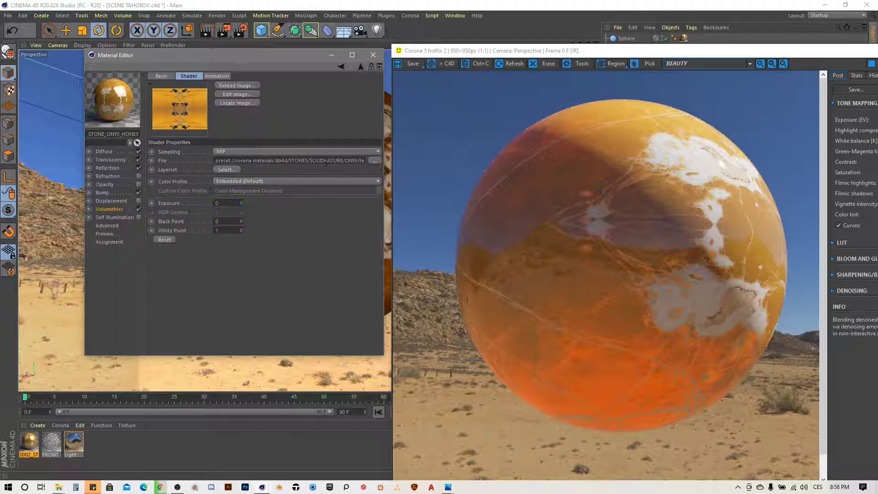
drag(334, 160, 365, 161)
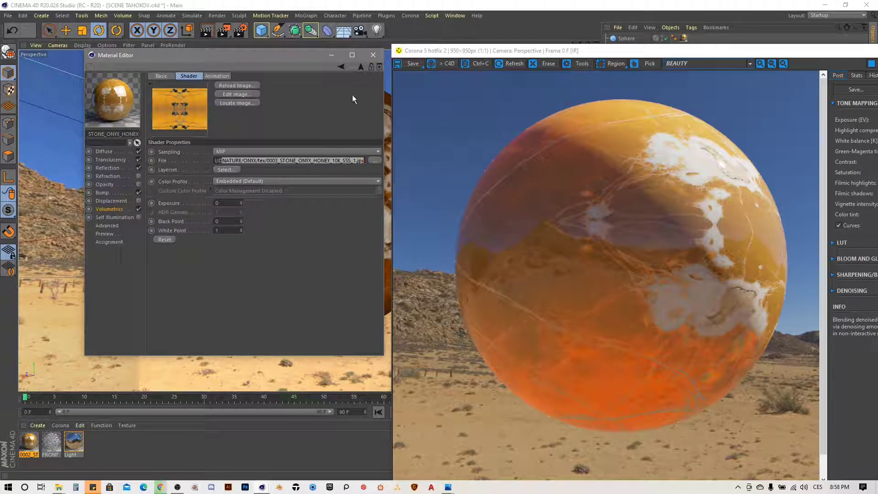
click(358, 68)
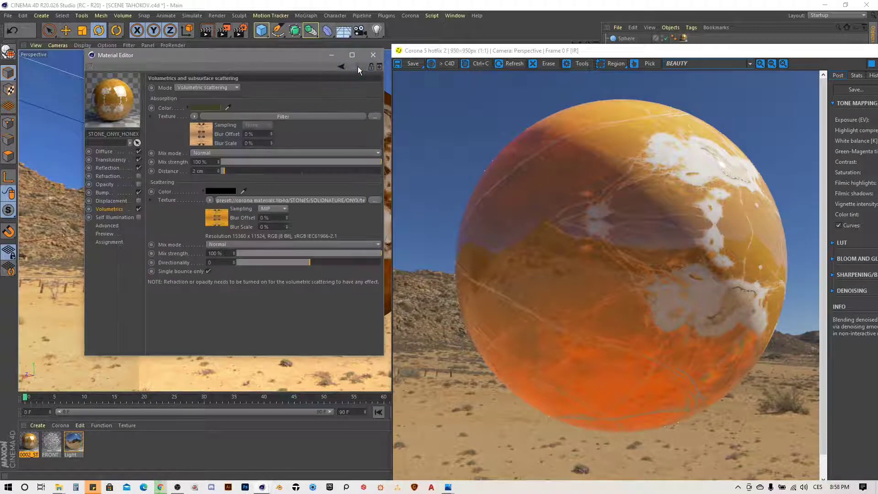
click(182, 86)
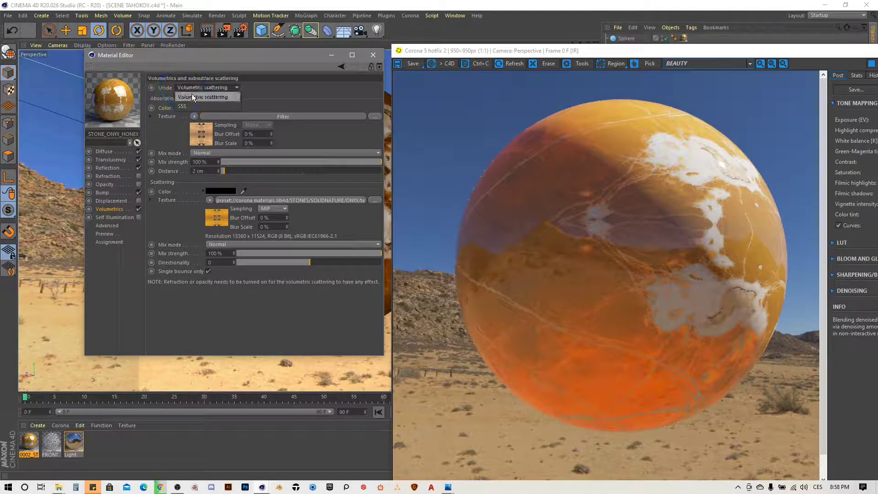
click(224, 96)
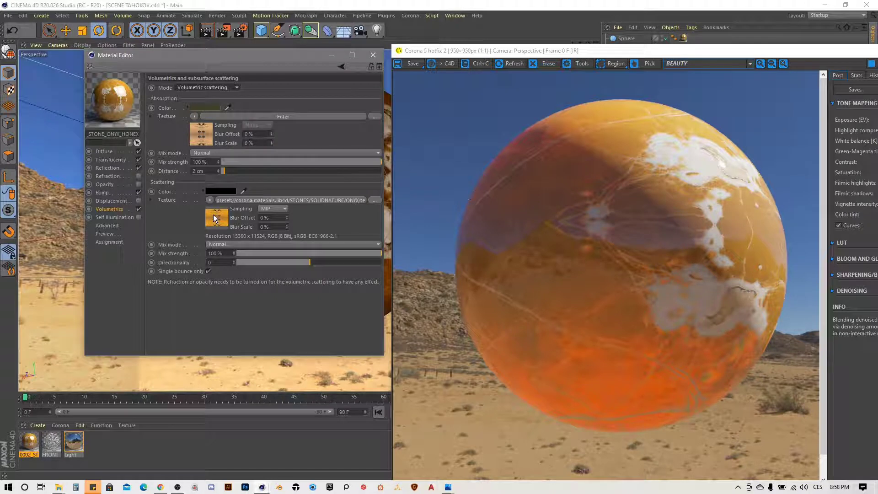
Set the onyx absorption texture's Filter saturation to -30% and the absorption distance to 2 cm
click(199, 128)
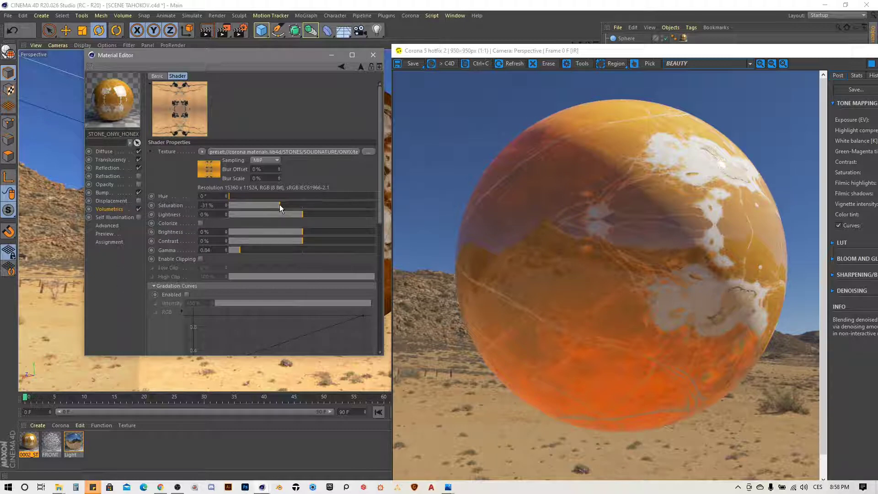
mouse_move(280, 205)
mouse_down()
mouse_move(246, 206)
mouse_move(303, 204)
mouse_move(281, 206)
mouse_up()
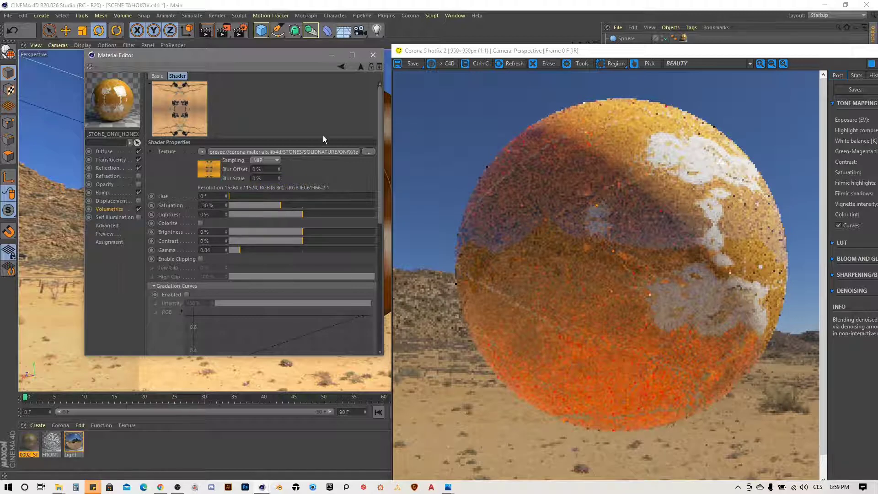
click(361, 67)
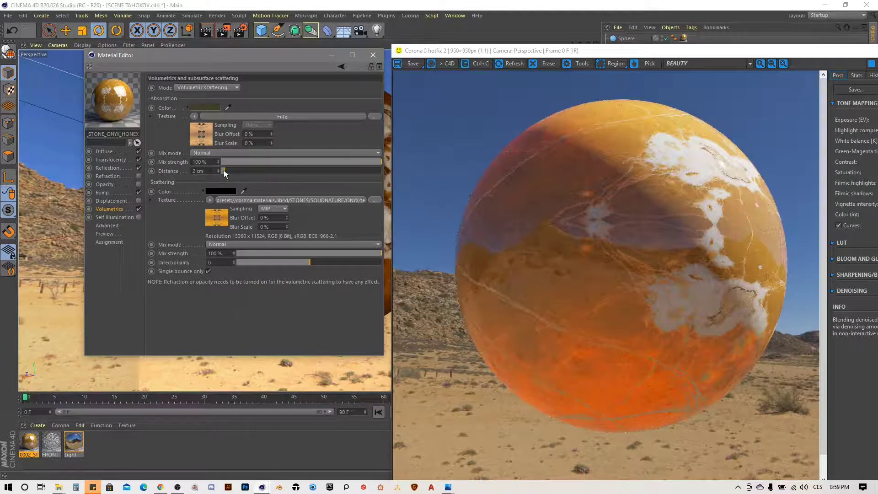
drag(226, 170, 224, 171)
click(224, 171)
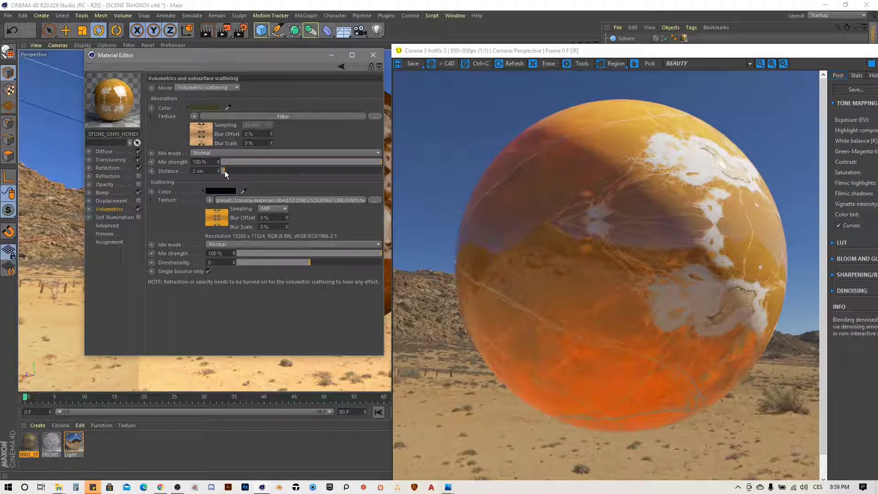
Try the onyx material's Translucency fraction at 0% and 94%, finishing at 26%, to compare the effect in the render
click(122, 160)
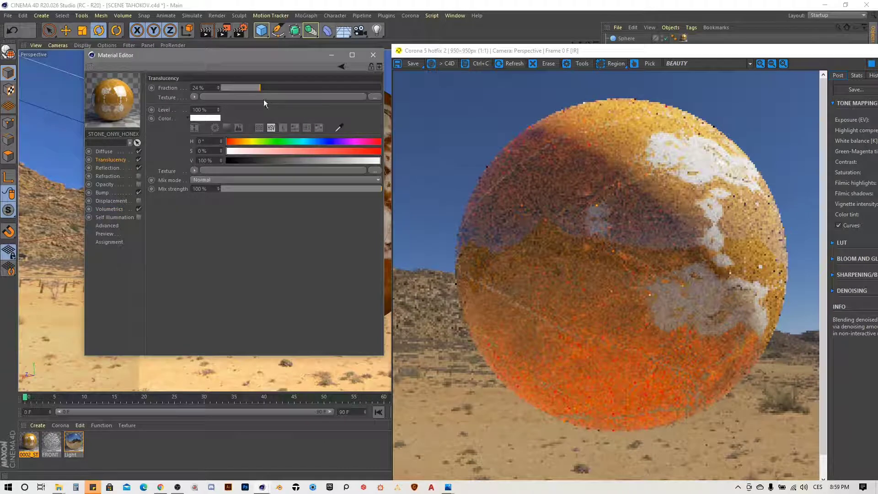
drag(260, 86, 218, 84)
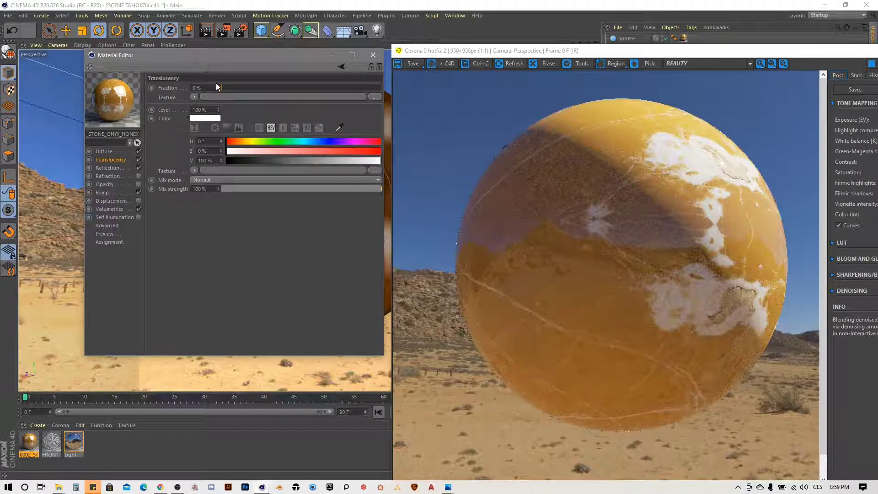
drag(216, 83, 302, 85)
drag(311, 86, 373, 86)
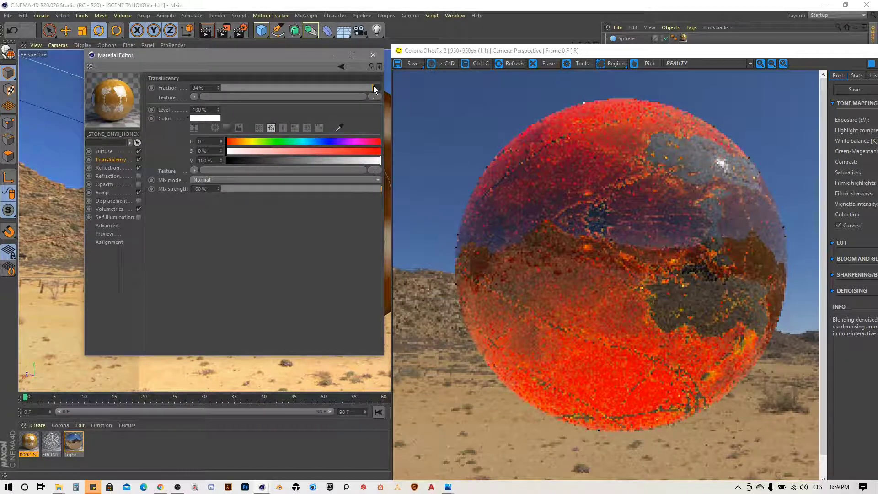
drag(522, 53, 503, 54)
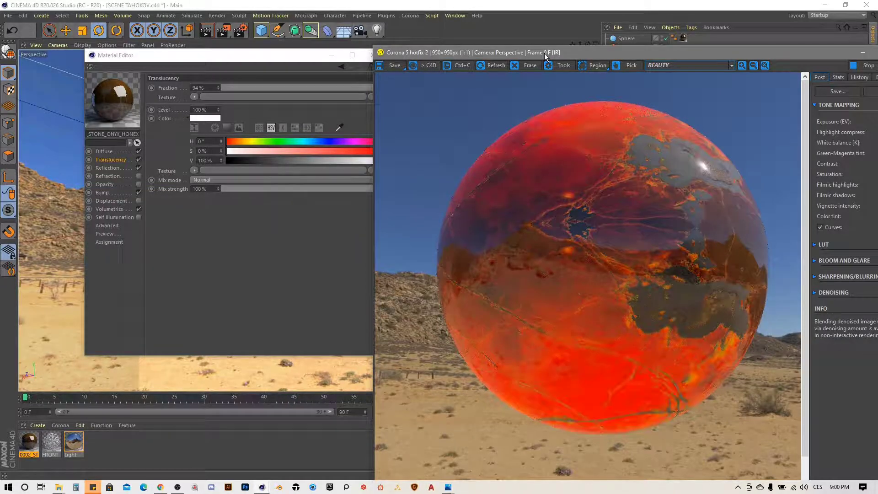
drag(550, 54, 578, 48)
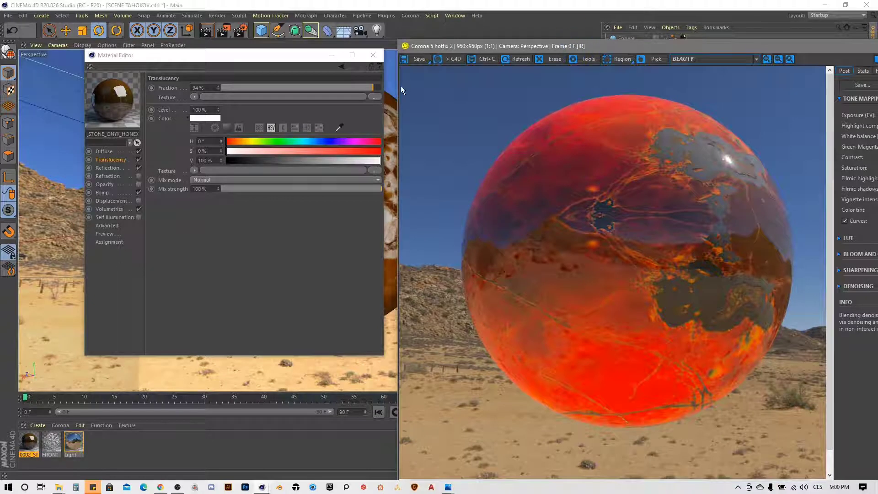
drag(373, 86, 265, 87)
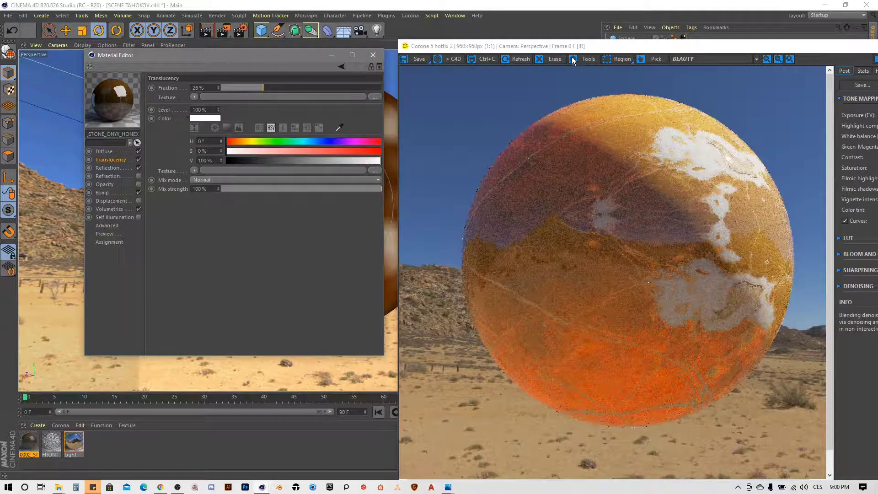
drag(618, 45, 528, 34)
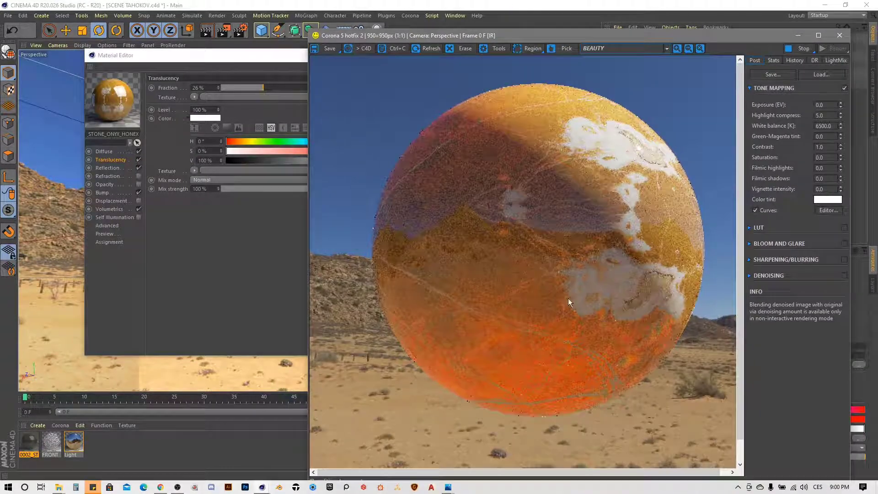
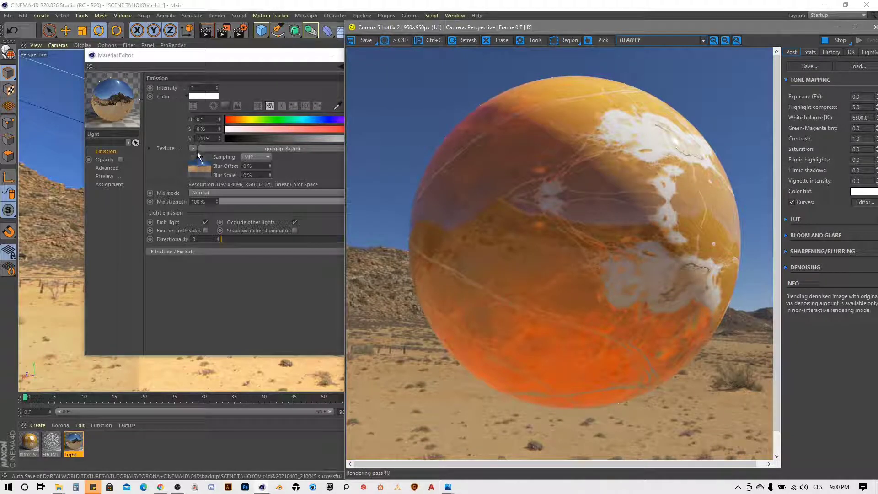
Lower the exposure of the Light material's goegap_8k.hdr emission texture to -4.83 and move the render window aside
click(199, 162)
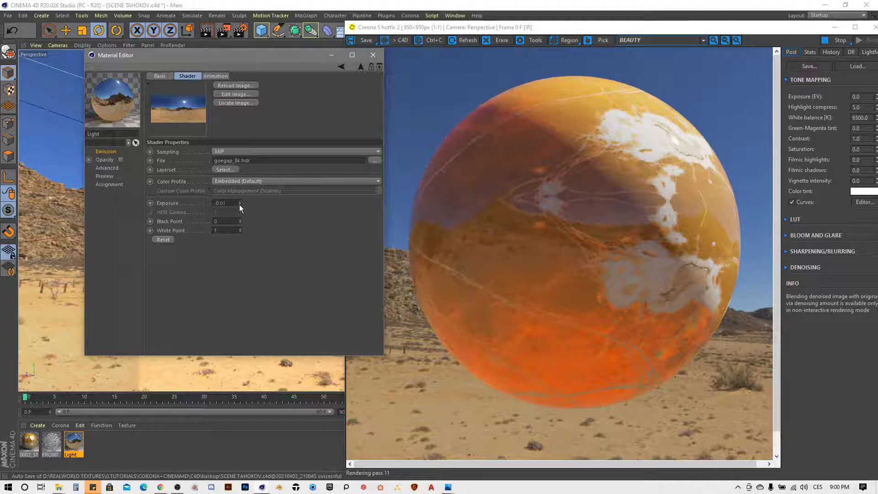
drag(239, 205, 239, 278)
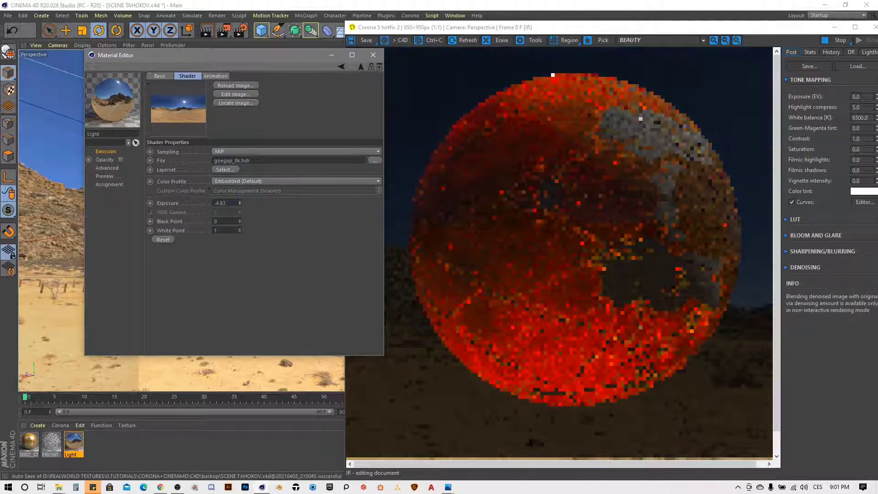
drag(239, 278, 239, 277)
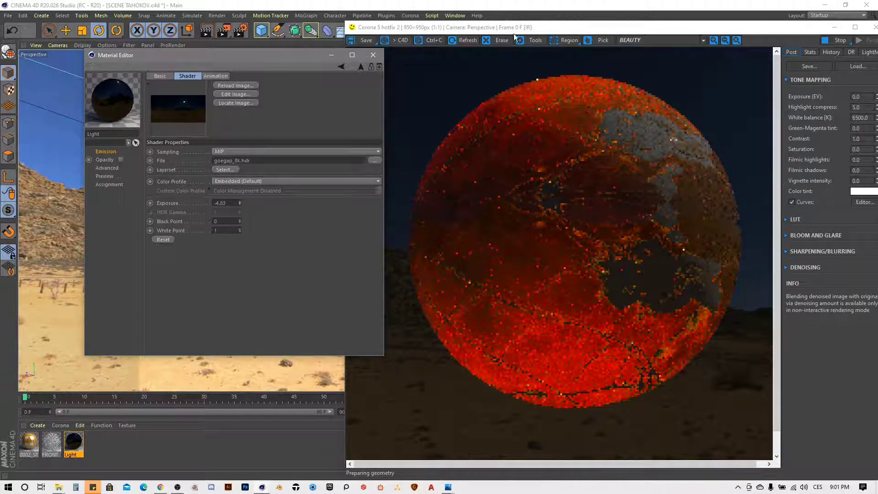
drag(515, 32, 428, 27)
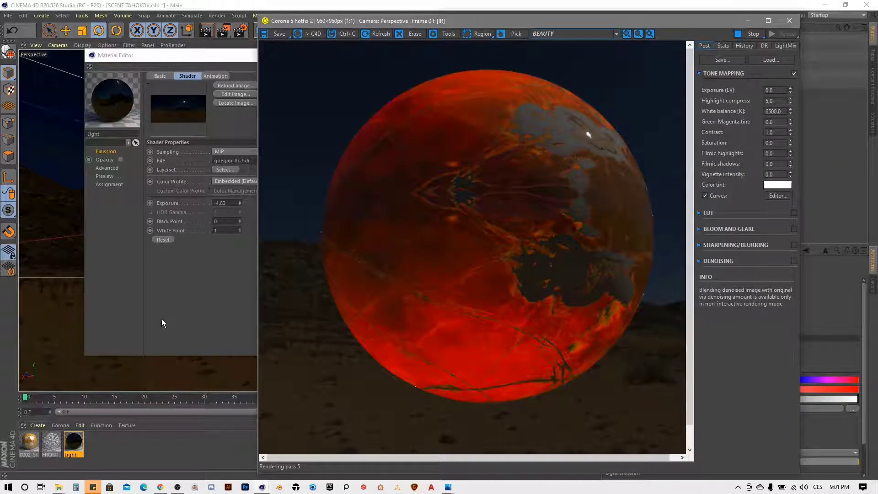
Set the onyx honey material's Translucency fraction to 50%
double_click(29, 441)
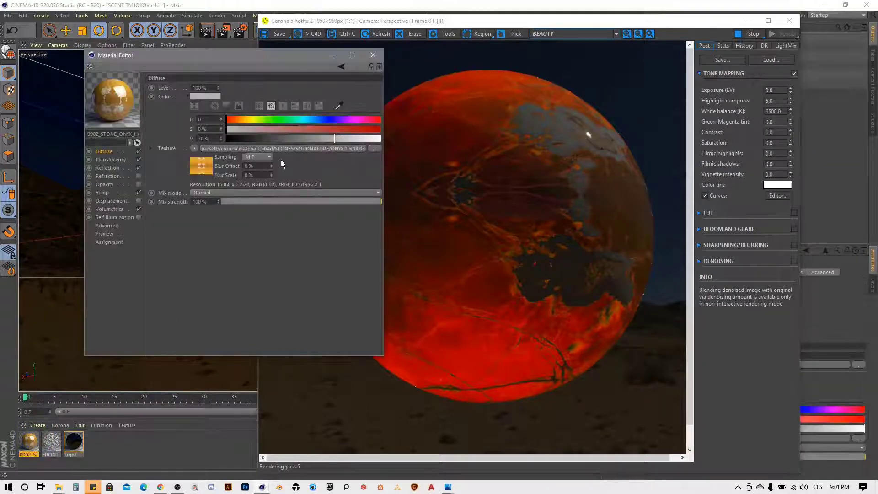
drag(278, 58, 250, 57)
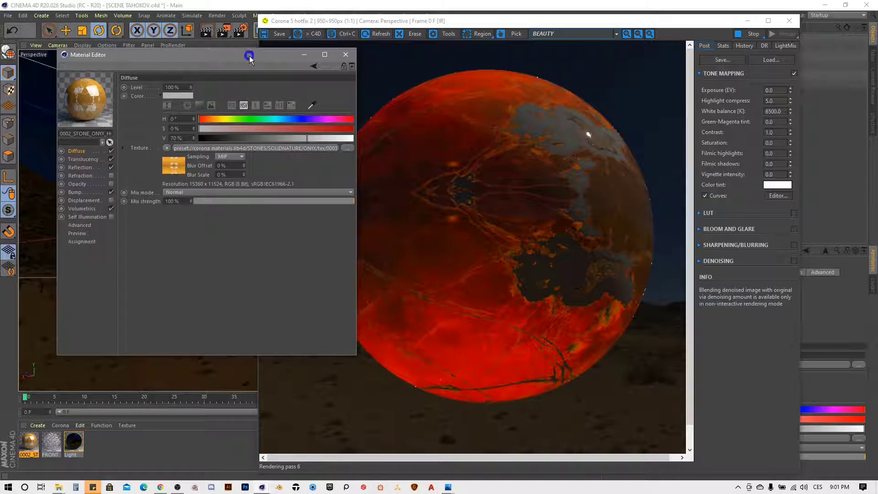
click(86, 160)
drag(238, 86, 275, 87)
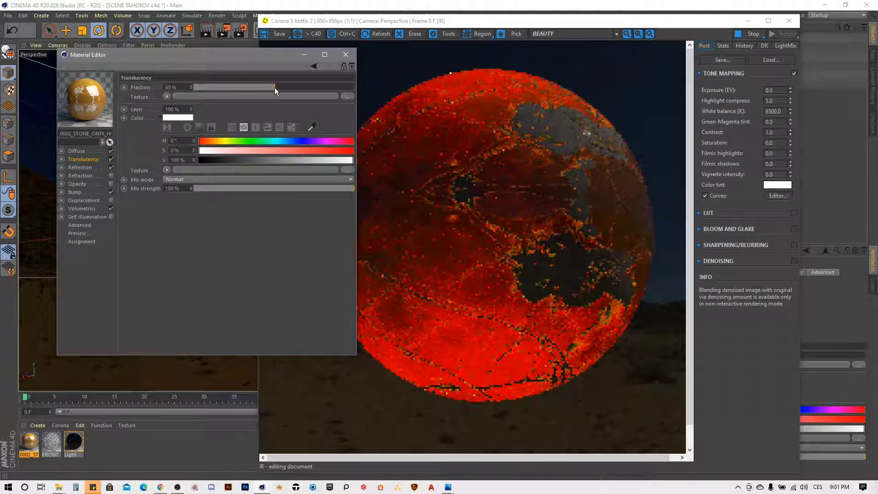
Set the onyx material's volumetric absorption distance to 3 cm and arrange the material editor and render windows to inspect the sphere
click(98, 208)
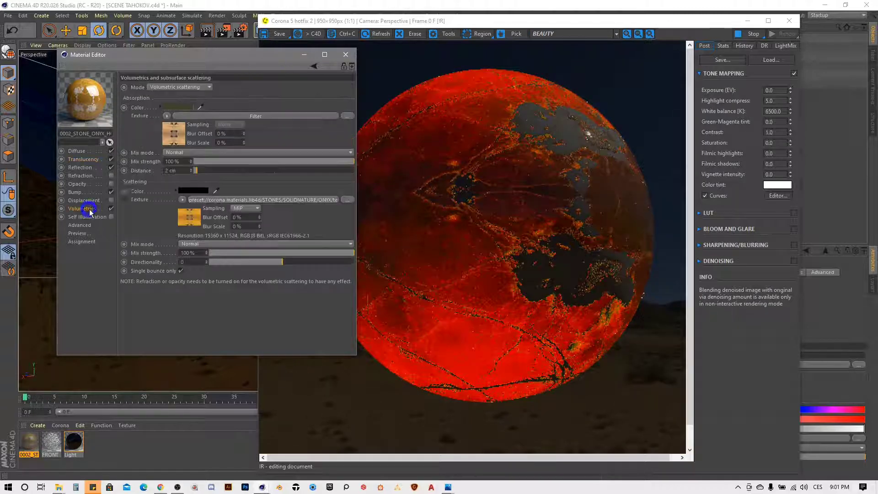
drag(198, 170, 199, 170)
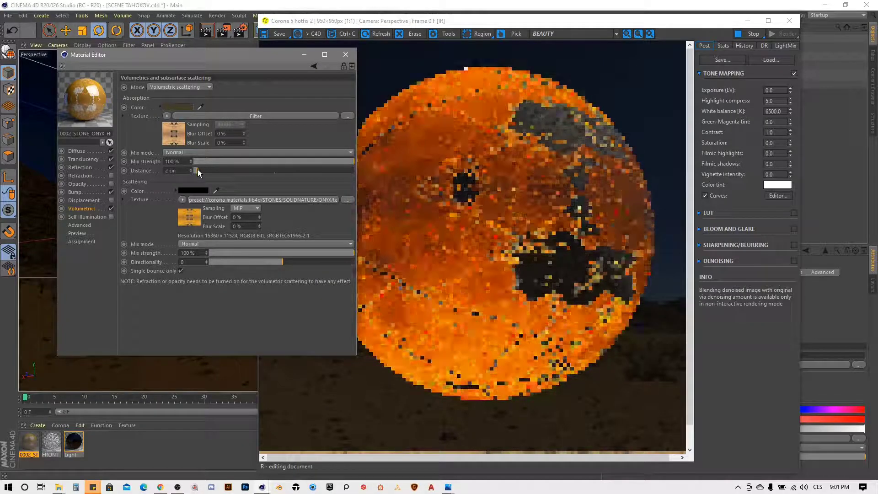
click(198, 169)
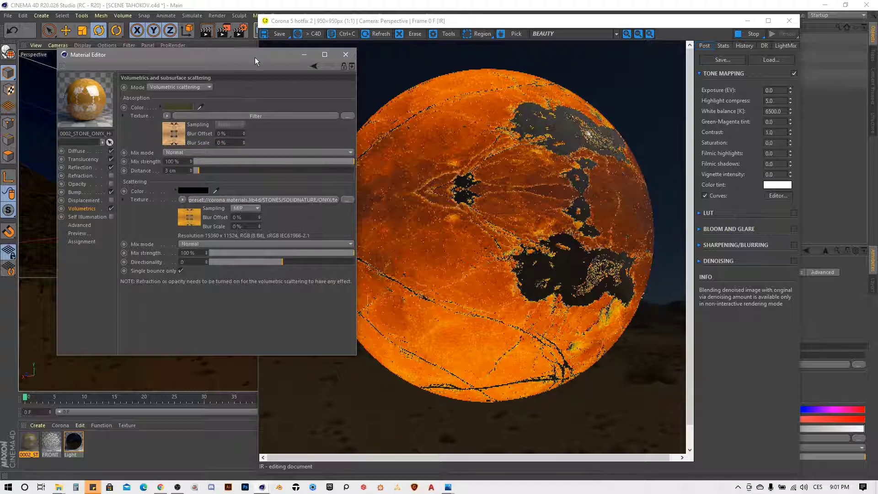
drag(254, 57, 211, 60)
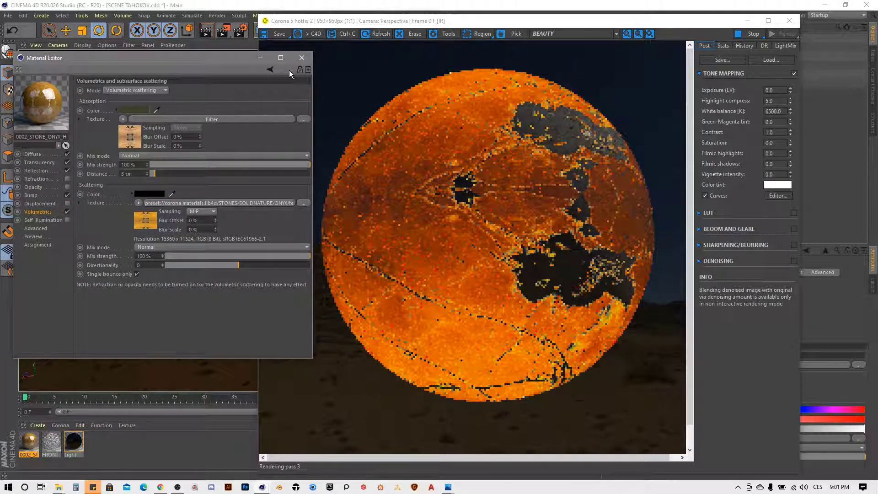
drag(469, 23, 526, 21)
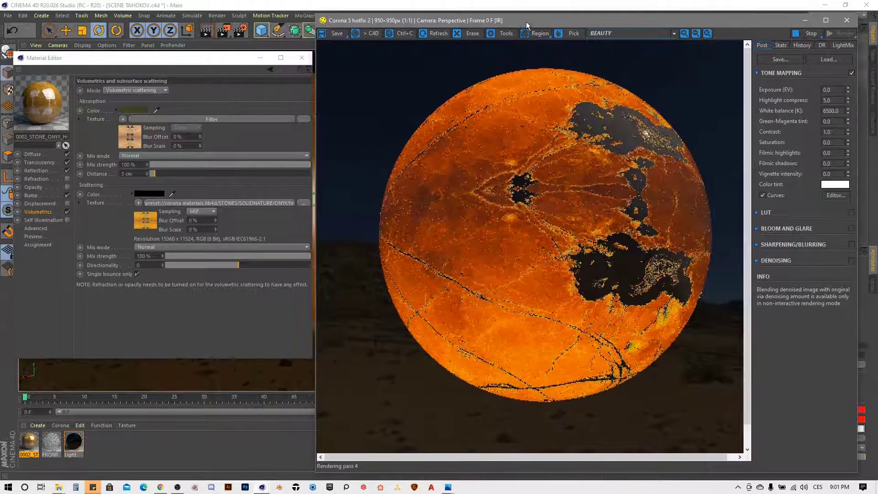
drag(217, 59, 275, 48)
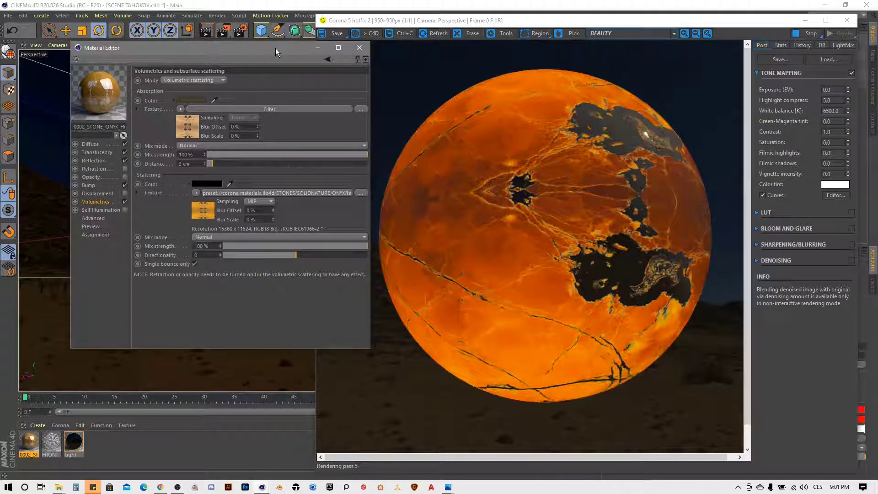
drag(274, 49, 257, 47)
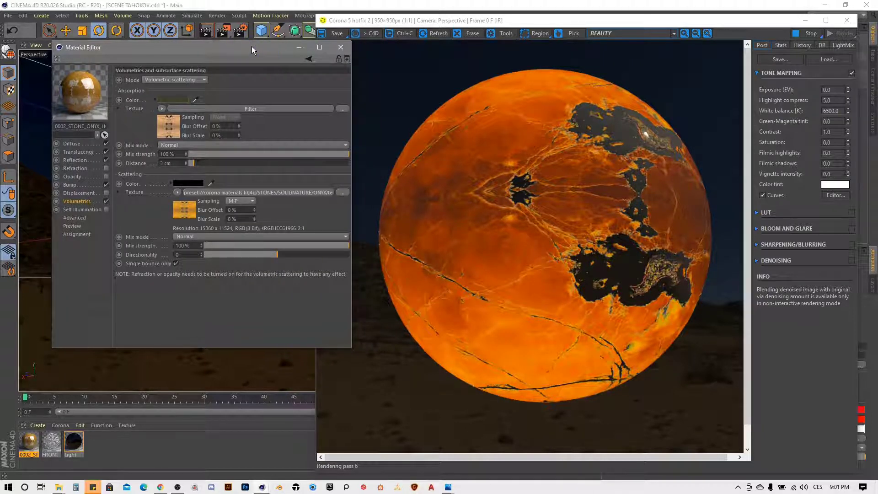